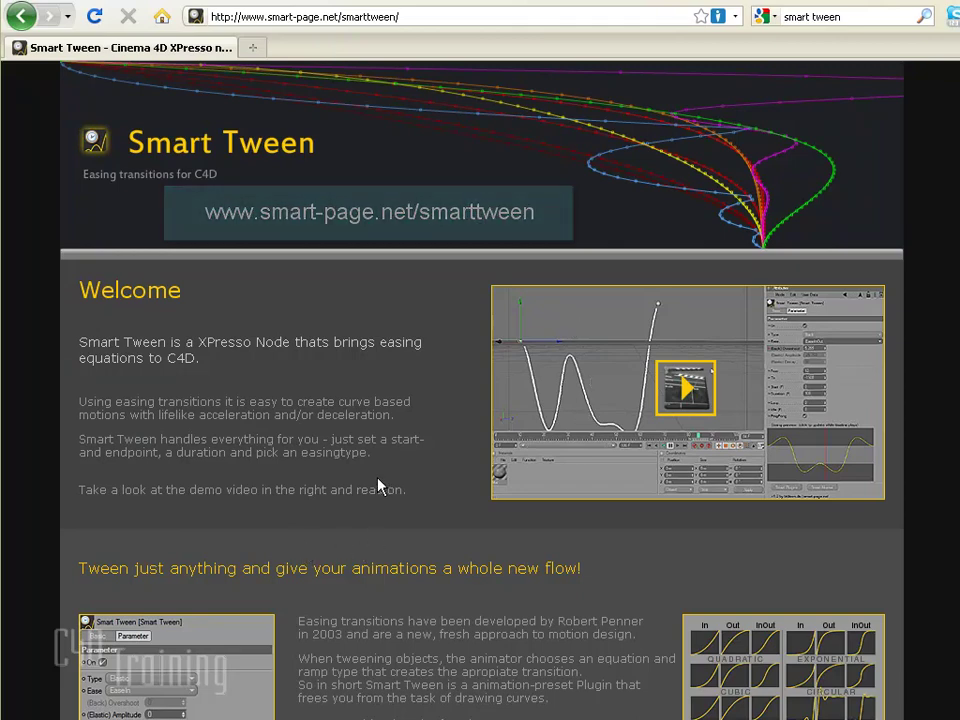
# - Look over the Smart Tween web page and the smarttween folder inside the CINEMA 4D R11.5 plugins directory
pyautogui.scroll(-10, 378, 485)
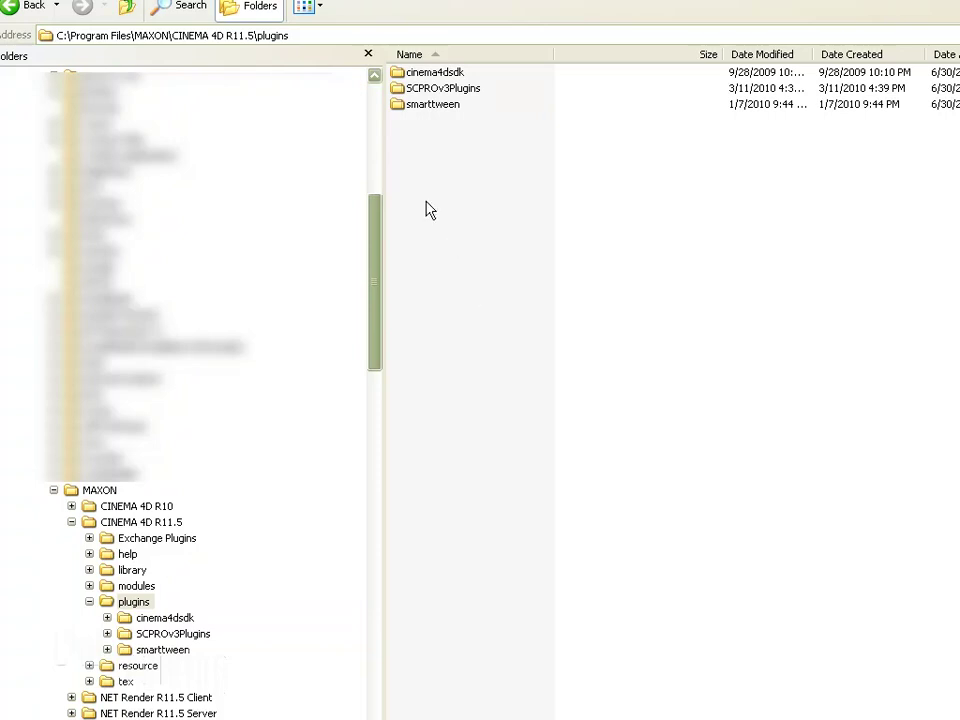
pyautogui.click(434, 106)
pyautogui.click(228, 35)
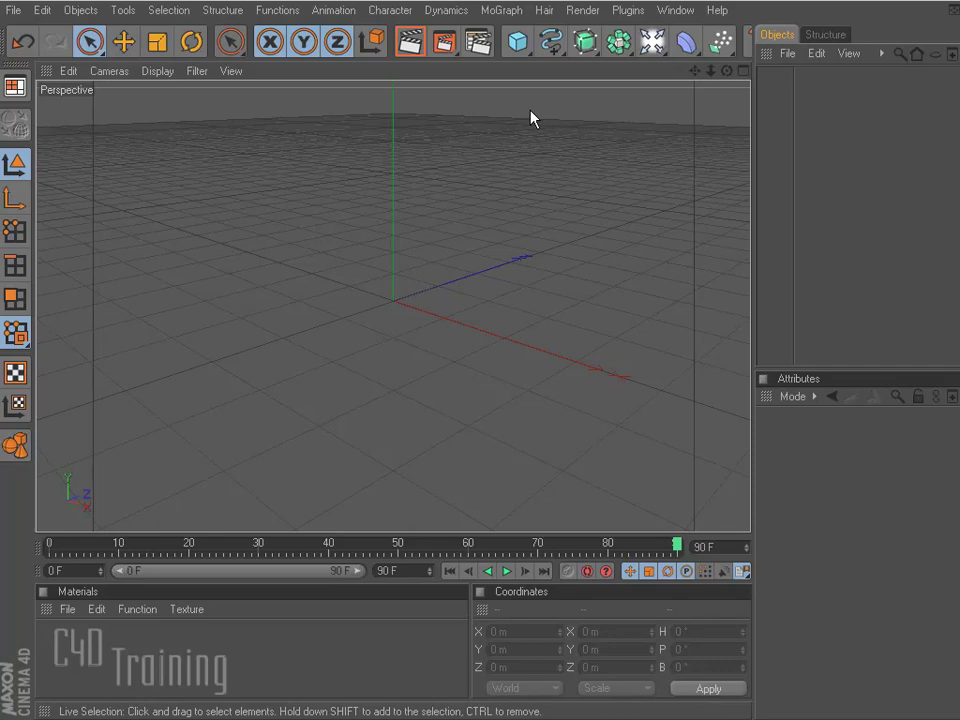
# - Add a cube to the scene and attach an XPresso tag to it
pyautogui.click(518, 43)
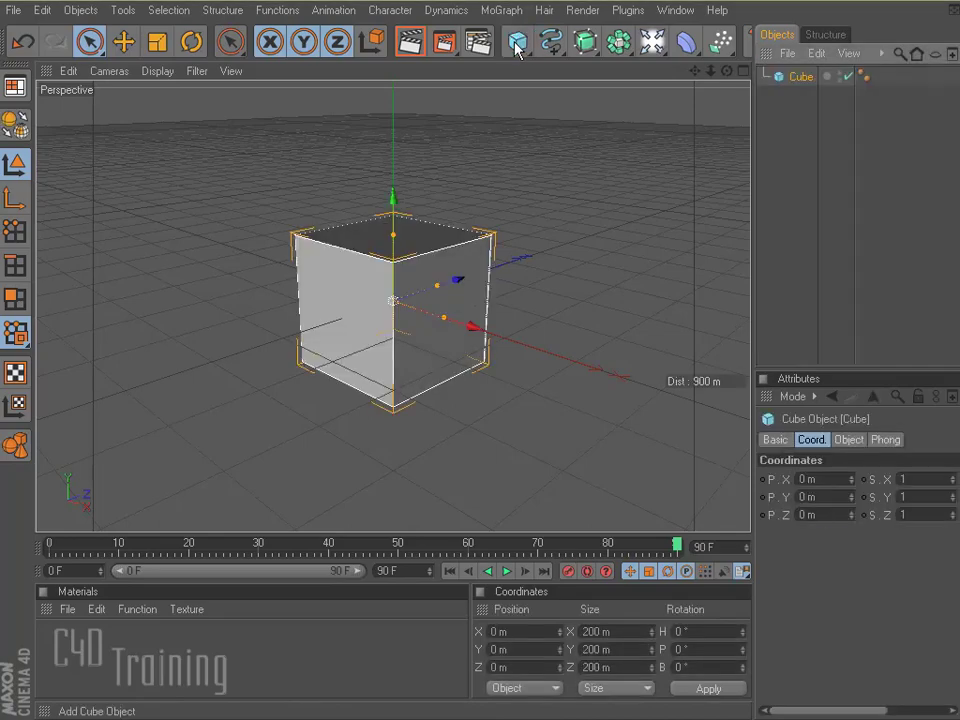
pyautogui.rightClick(796, 84)
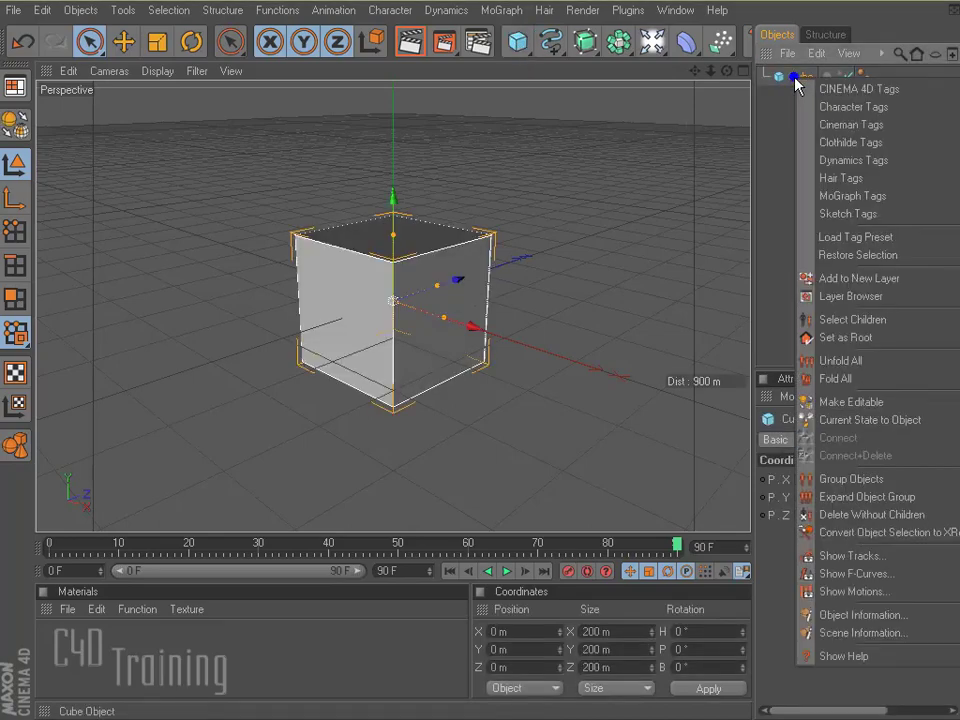
pyautogui.press('Escape')
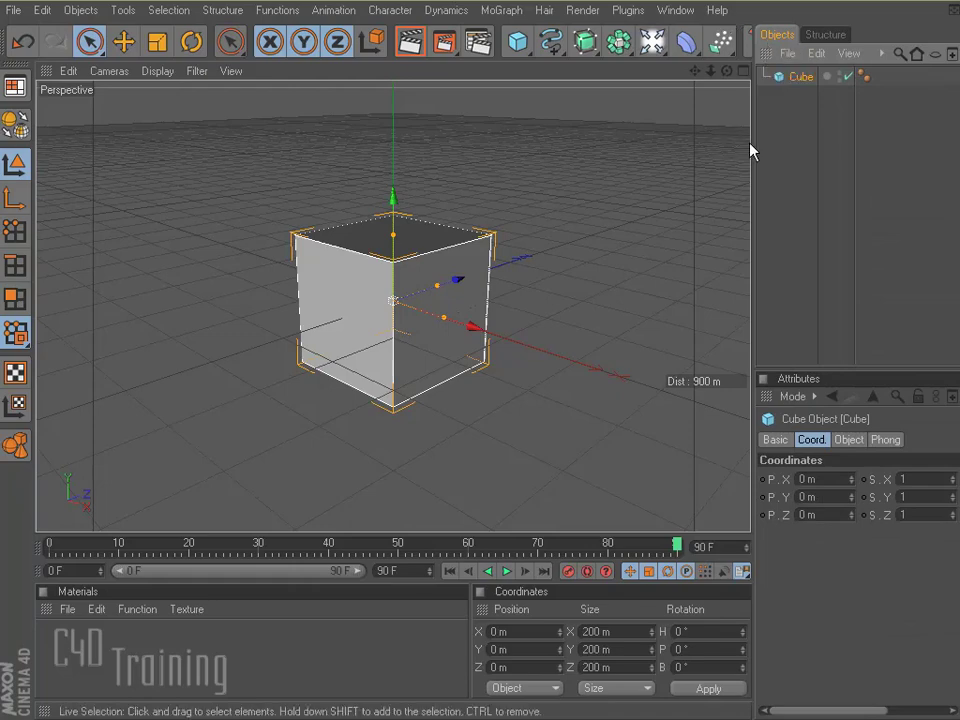
pyautogui.moveTo(754, 141); pyautogui.dragTo(456, 148)
pyautogui.rightClick(503, 78)
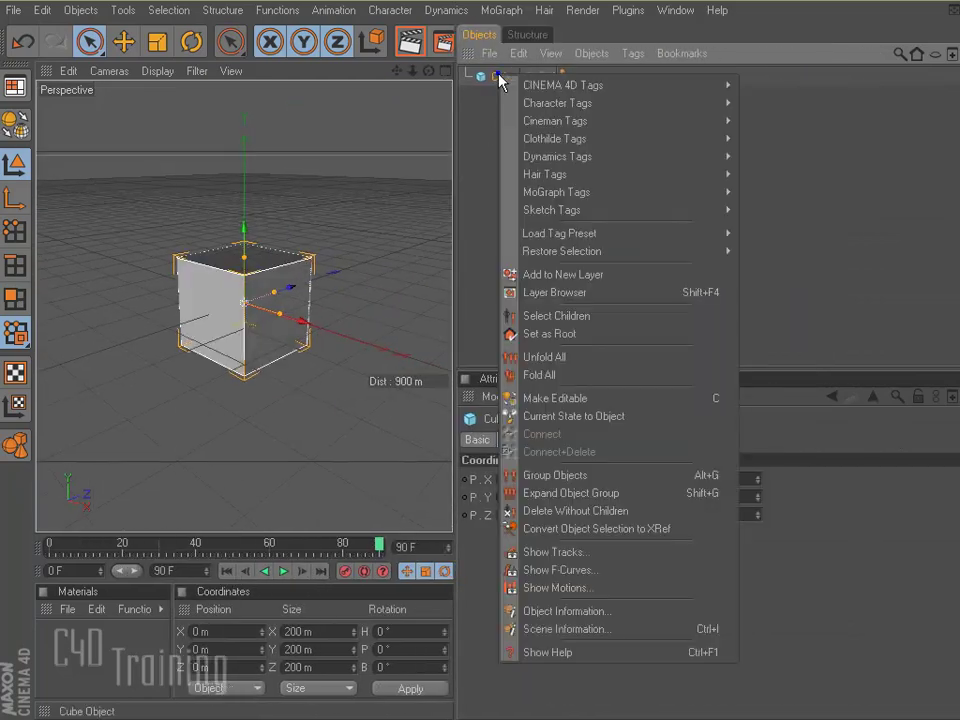
pyautogui.moveTo(571, 85)
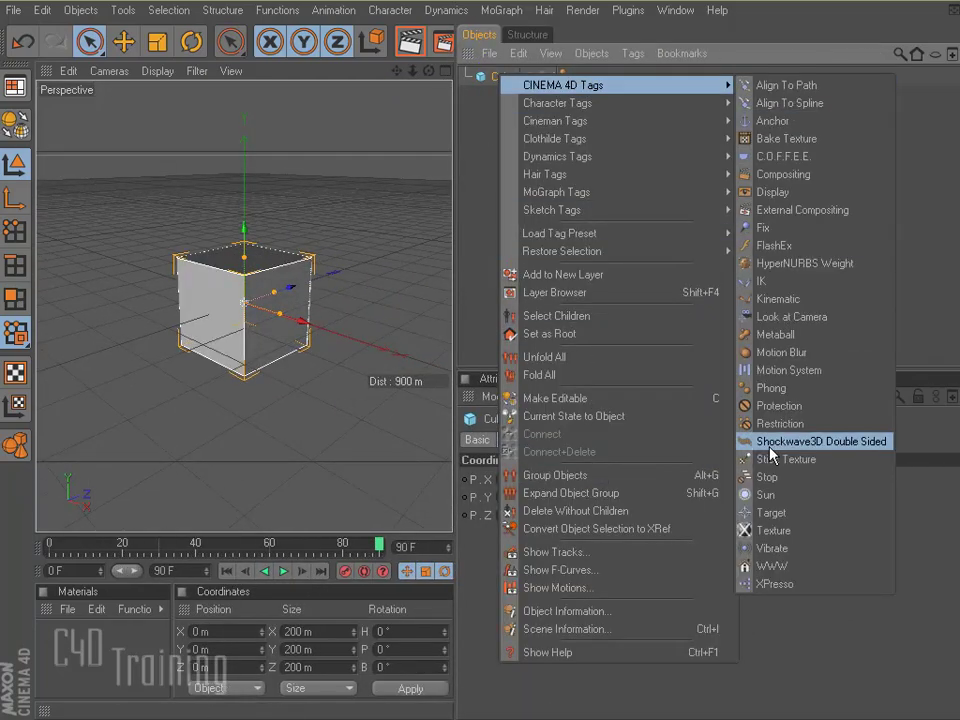
pyautogui.click(778, 585)
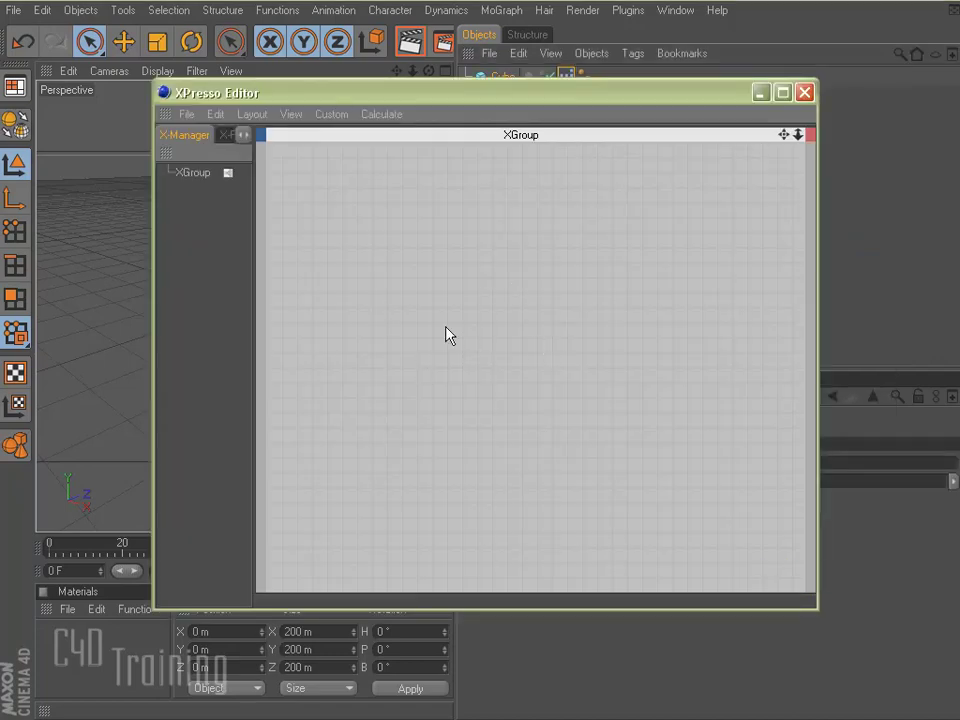
# - Add a Smart Tween transition node to the empty XGroup and place it in the upper middle of the graph
pyautogui.rightClick(381, 252)
pyautogui.moveTo(425, 268)
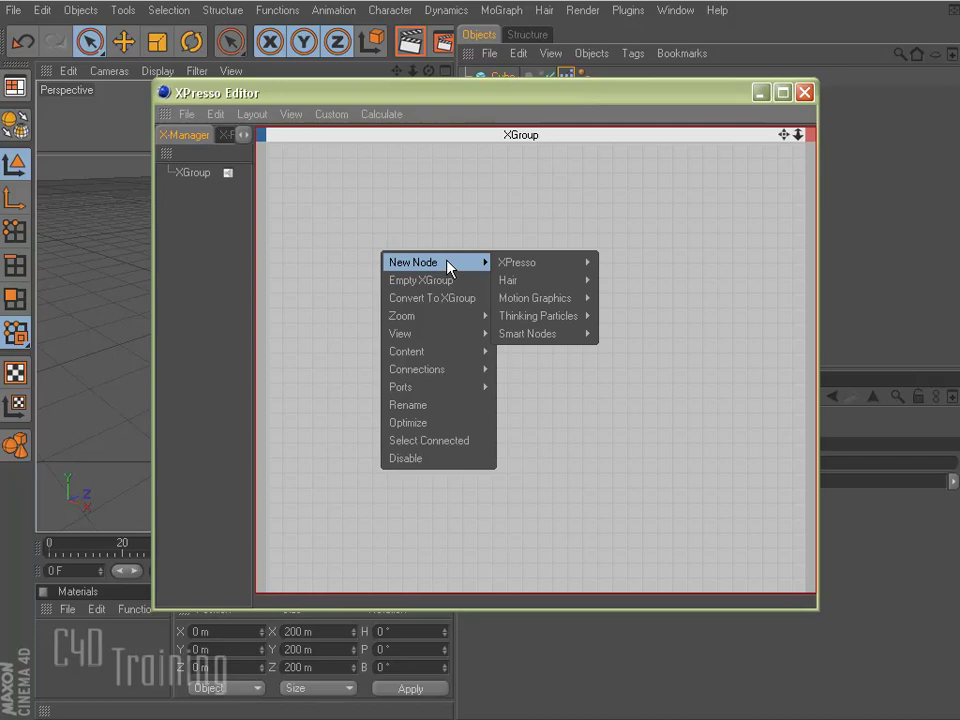
pyautogui.moveTo(530, 342)
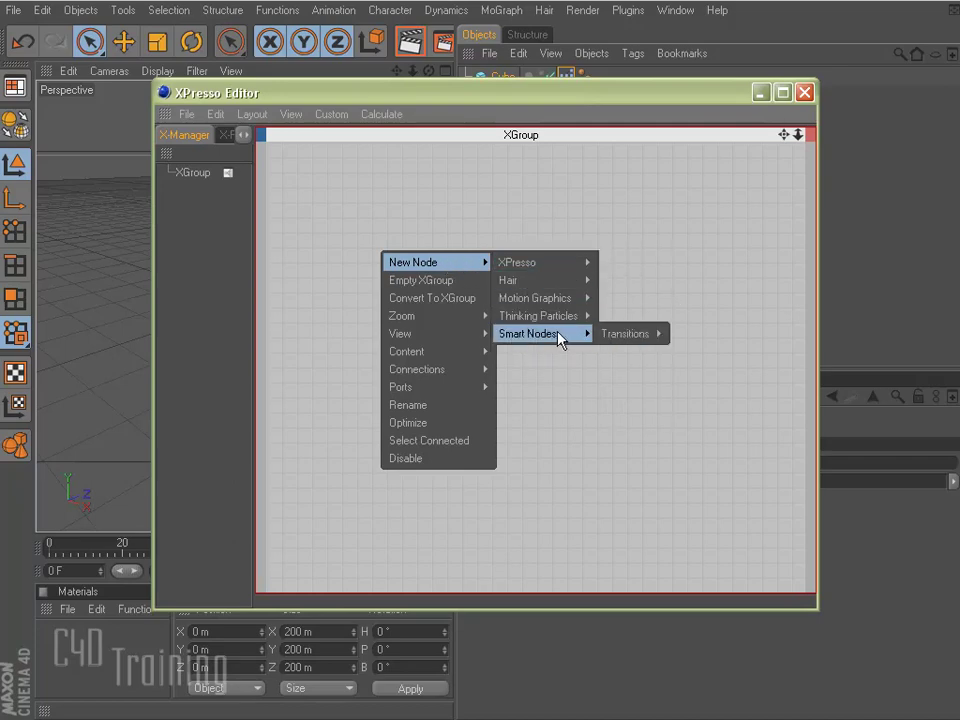
pyautogui.moveTo(617, 340)
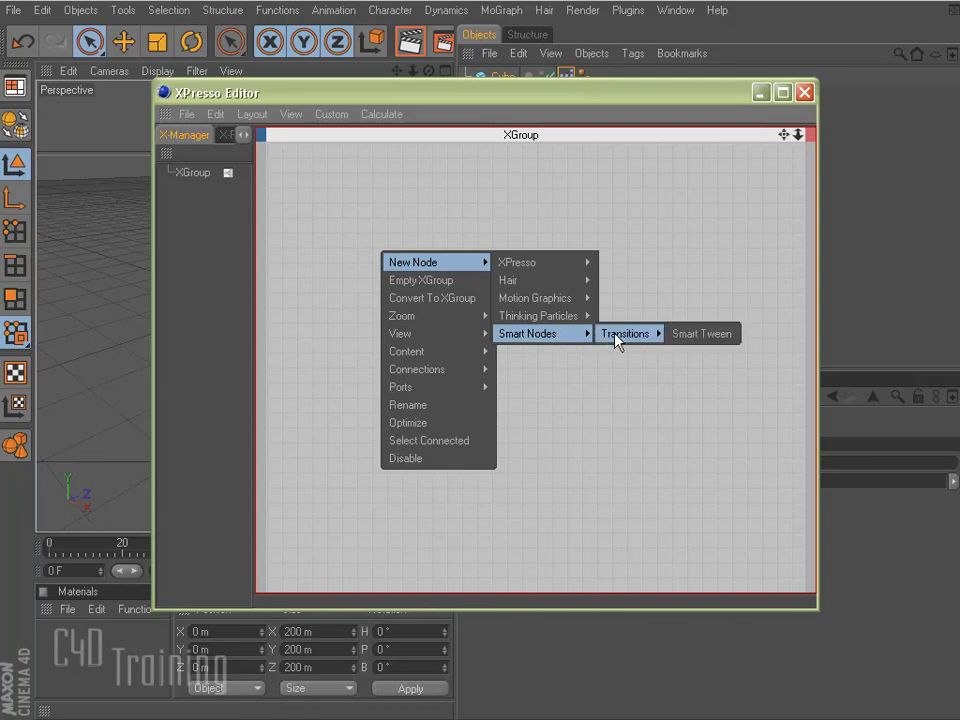
pyautogui.click(697, 340)
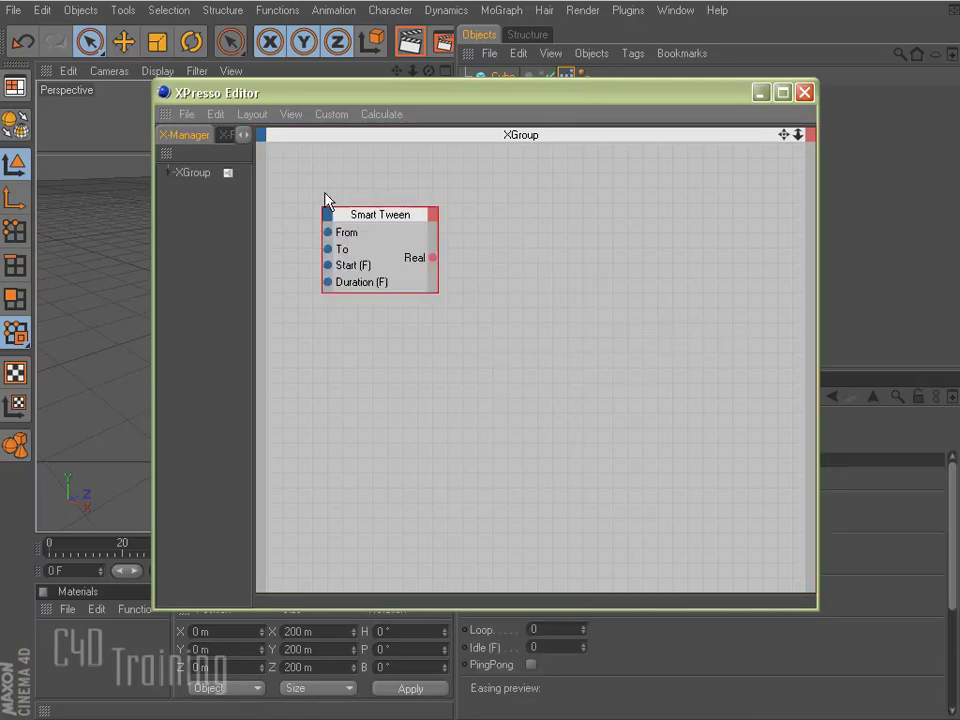
pyautogui.moveTo(376, 219); pyautogui.dragTo(545, 203)
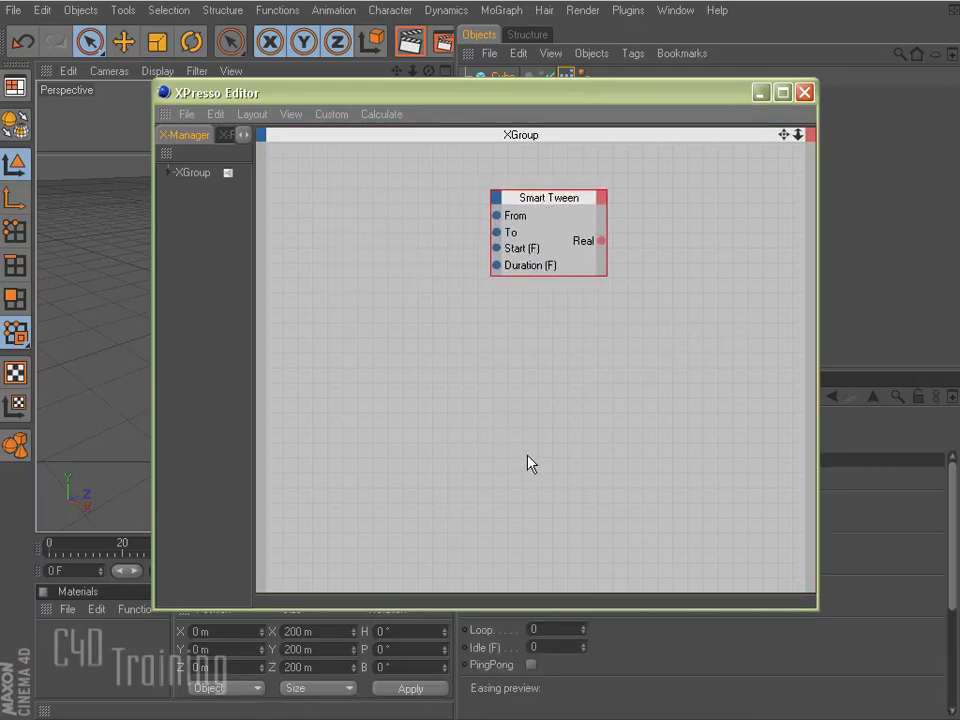
# - Bring the Cube object into the XPresso graph as a node, arrange it beside the Smart Tween node and enlarge it
pyautogui.moveTo(649, 92); pyautogui.dragTo(657, 171)
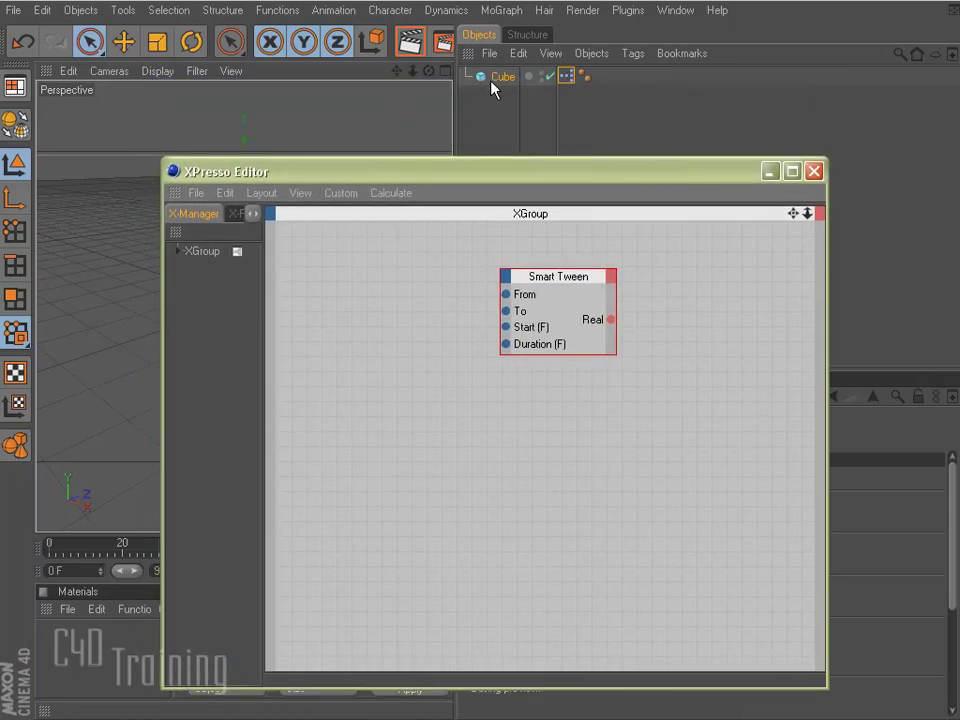
pyautogui.moveTo(486, 80); pyautogui.dragTo(687, 438)
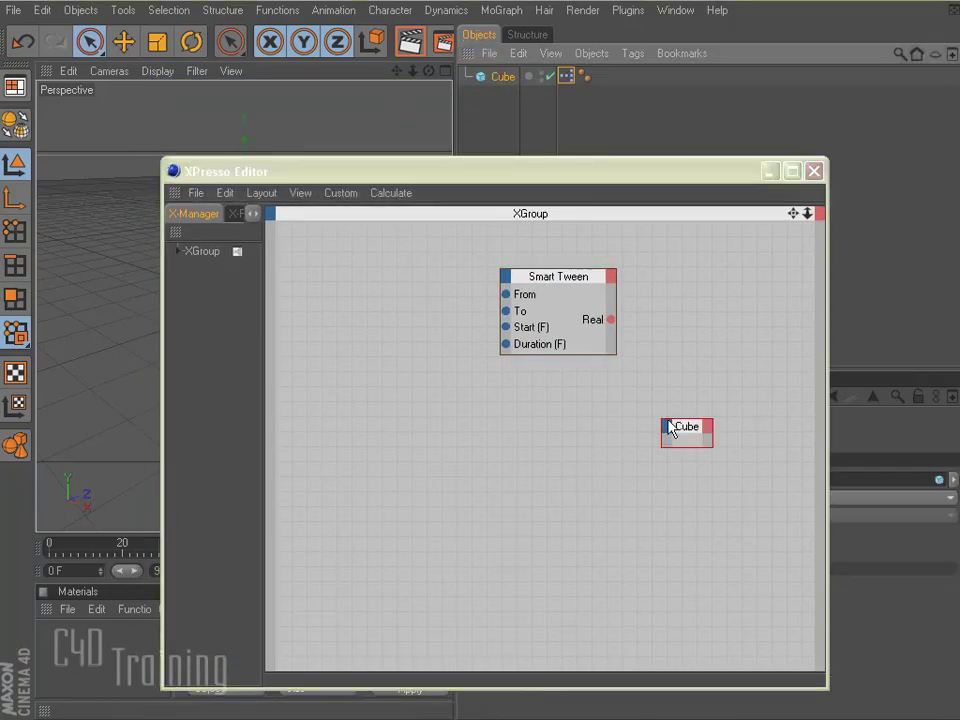
pyautogui.moveTo(565, 285); pyautogui.dragTo(405, 393)
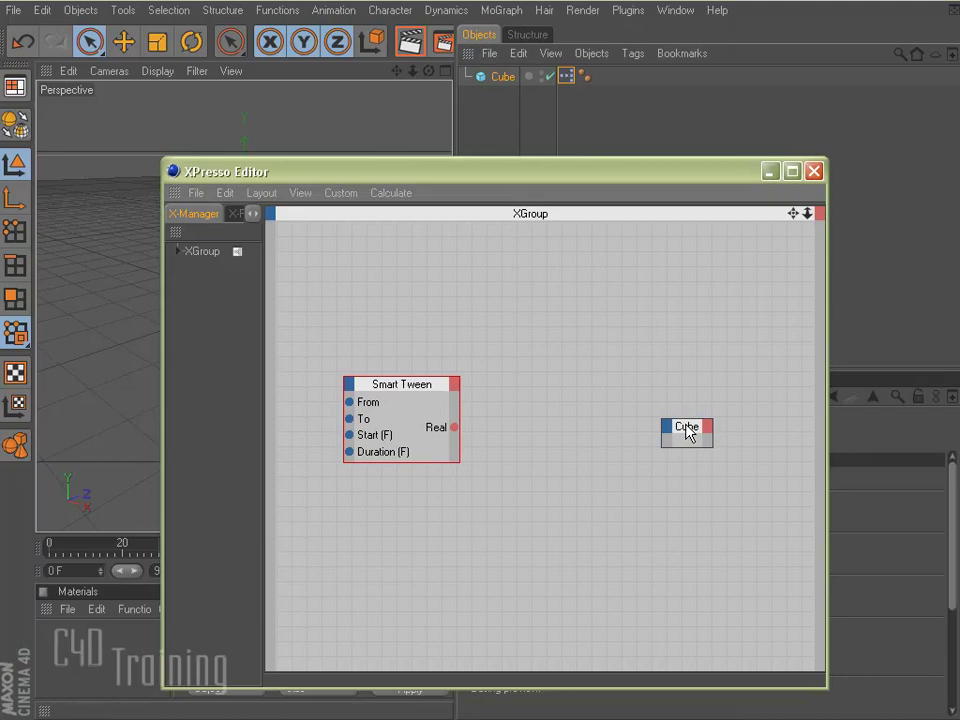
pyautogui.moveTo(688, 426)
pyautogui.mouseDown()
pyautogui.moveTo(569, 335)
pyautogui.moveTo(688, 462)
pyautogui.moveTo(689, 449)
pyautogui.mouseUp()
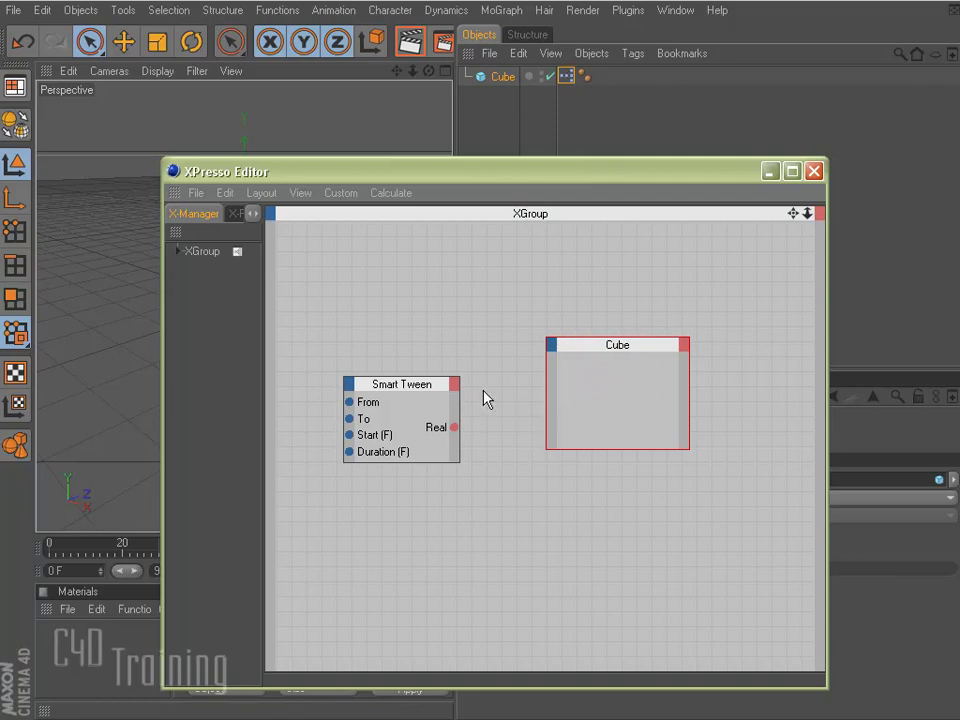
# - Add a Position X input port to the Cube node and connect the Smart Tween node's Real output to it
pyautogui.click(550, 344)
pyautogui.moveTo(578, 376)
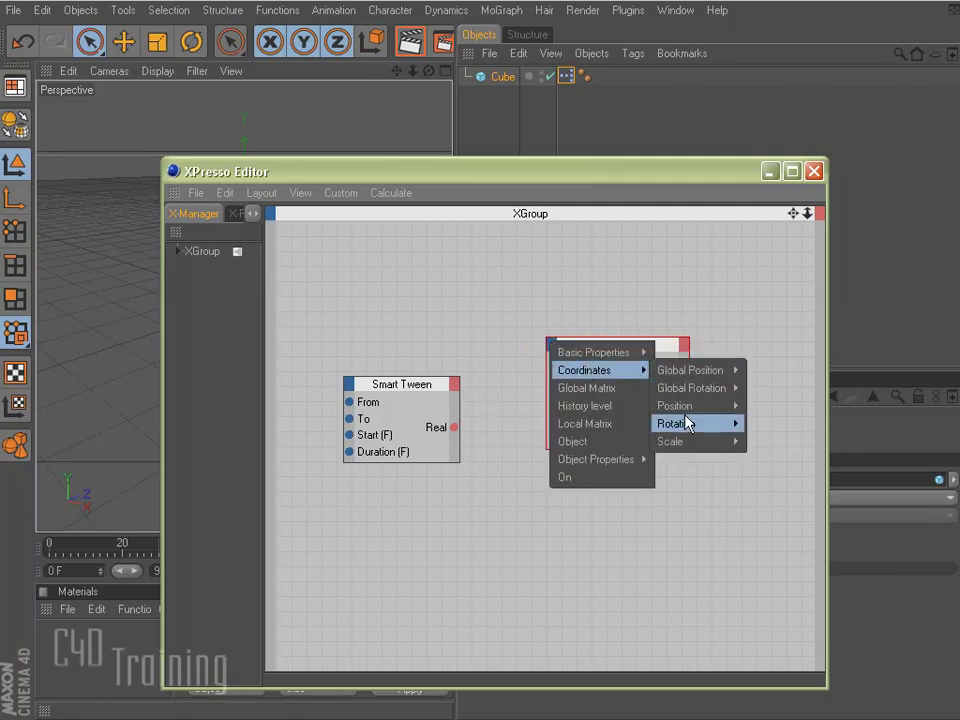
pyautogui.moveTo(695, 410)
pyautogui.click(765, 423)
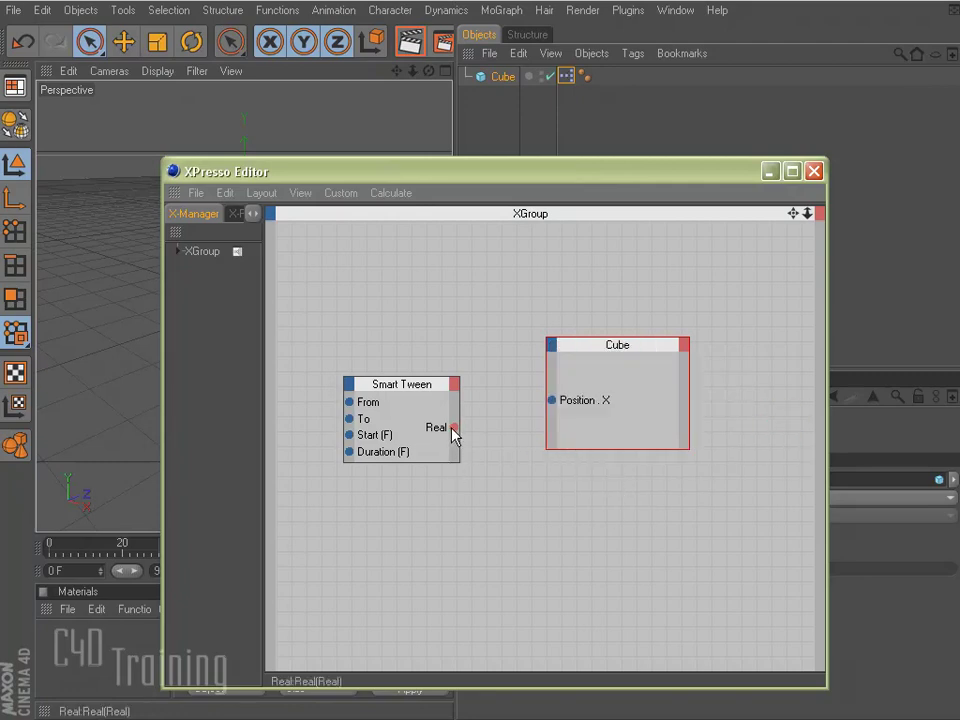
pyautogui.moveTo(453, 427); pyautogui.dragTo(552, 400)
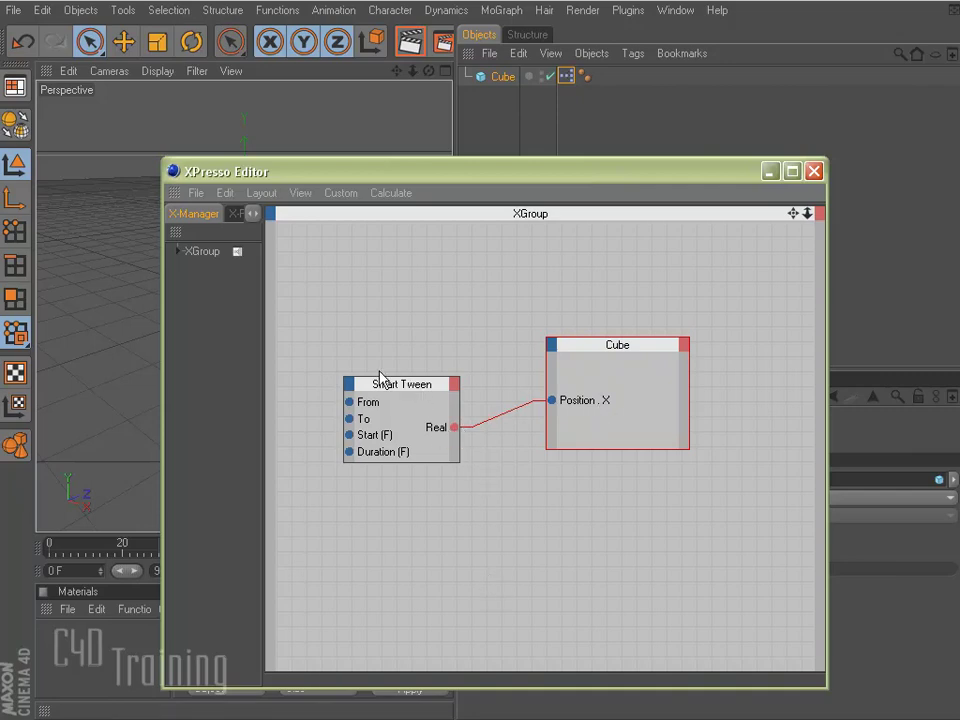
# - Set the Smart Tween node to run from -750 to 250 with a duration of 45 frames
pyautogui.moveTo(585, 176); pyautogui.dragTo(188, 29)
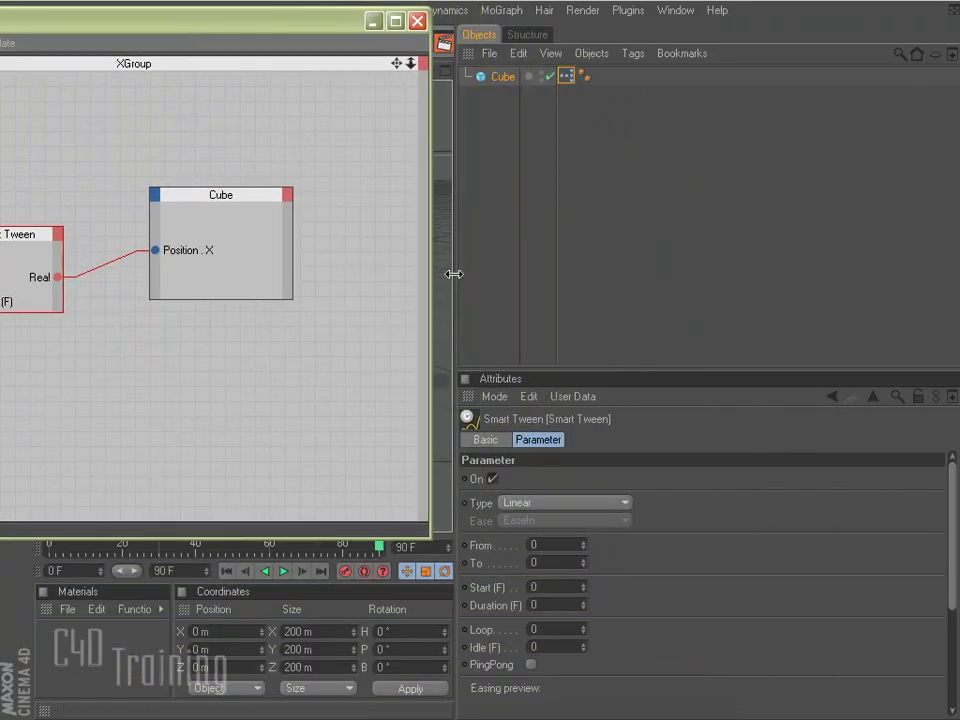
pyautogui.moveTo(454, 273); pyautogui.dragTo(636, 271)
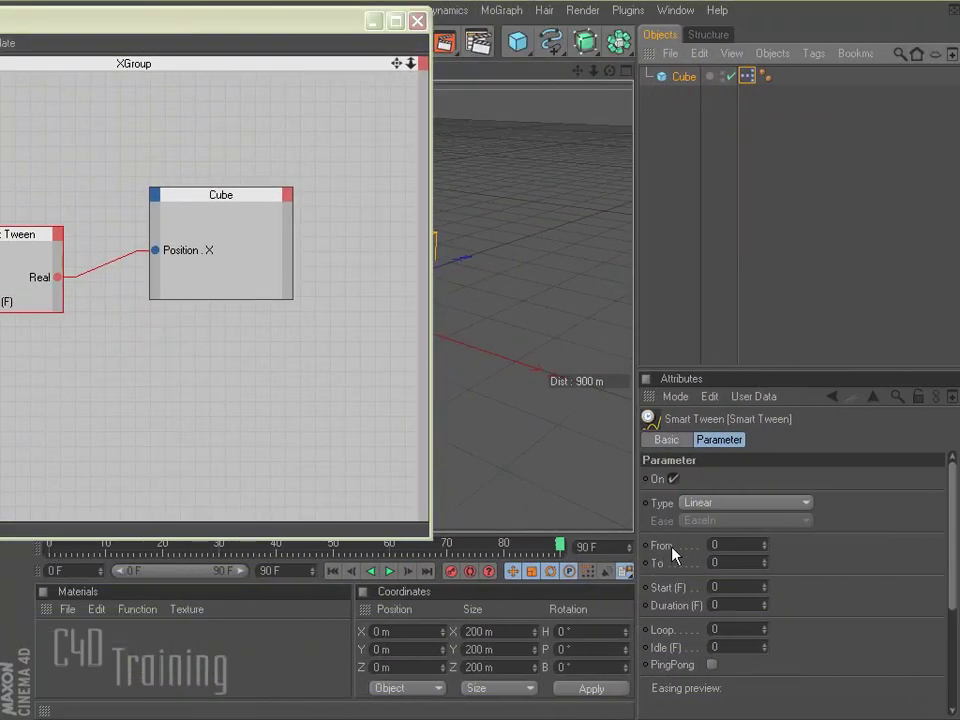
pyautogui.click(722, 545)
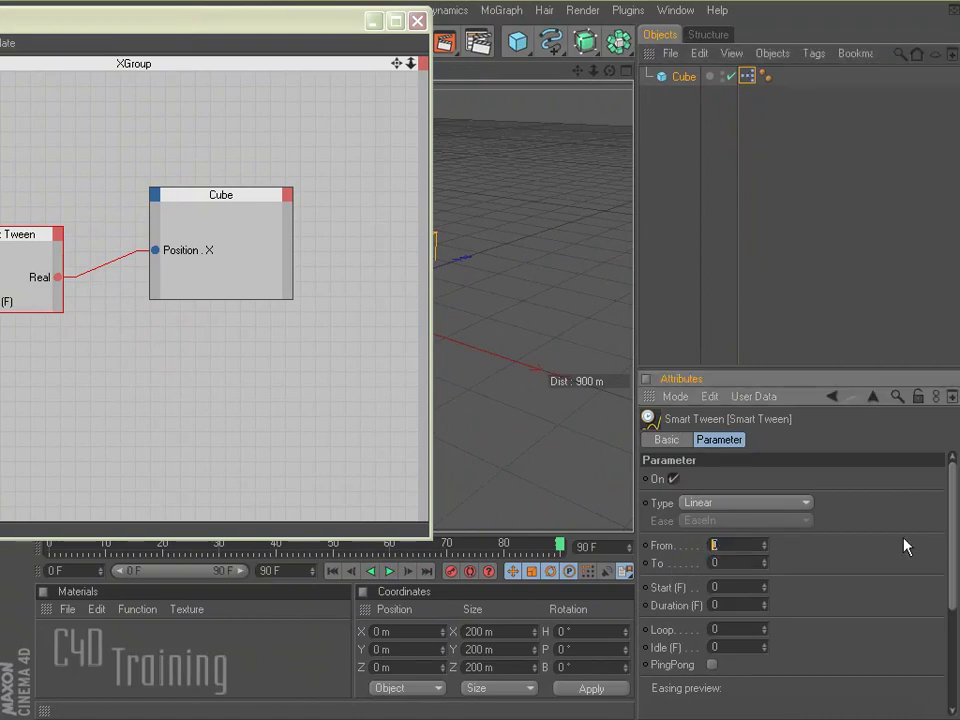
pyautogui.write('-750')
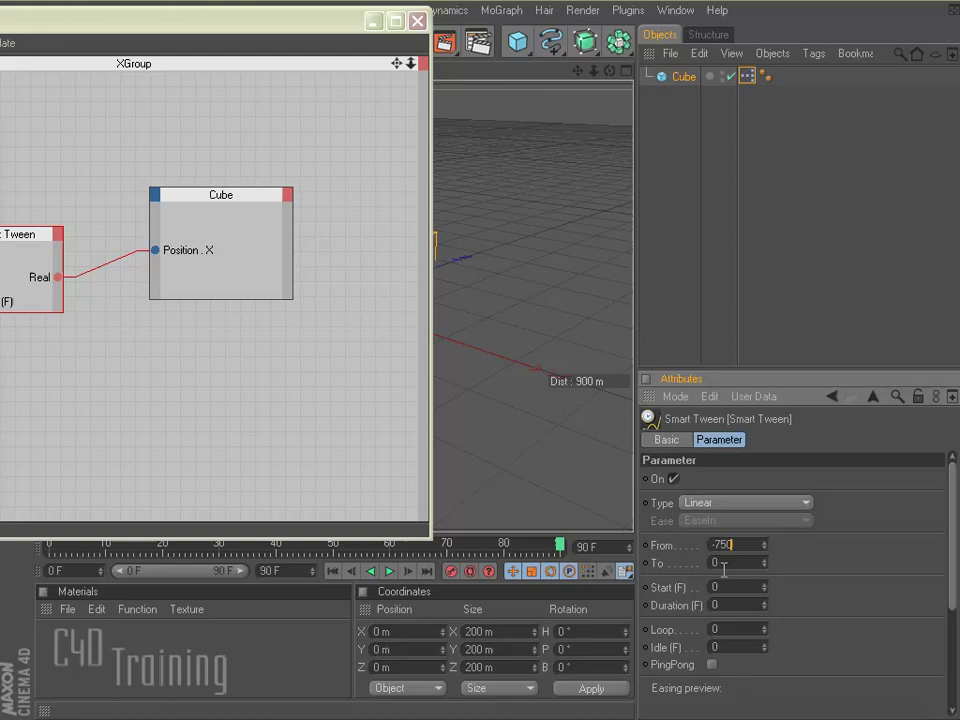
pyautogui.press('Tab')
pyautogui.write('250')
pyautogui.click(731, 603)
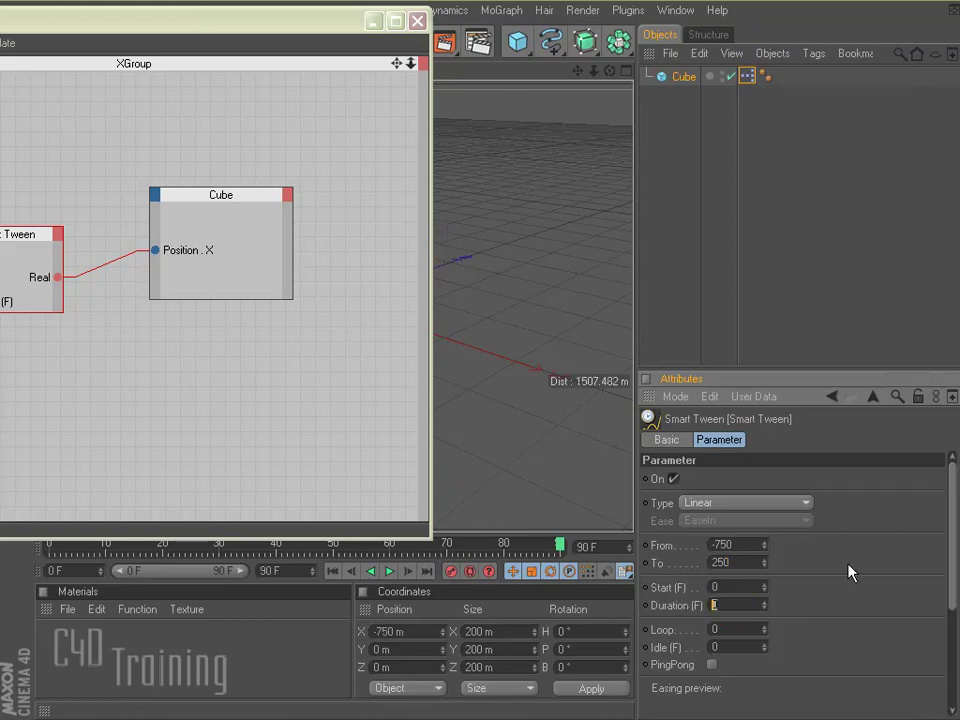
pyautogui.write('45')
pyautogui.press('Return')
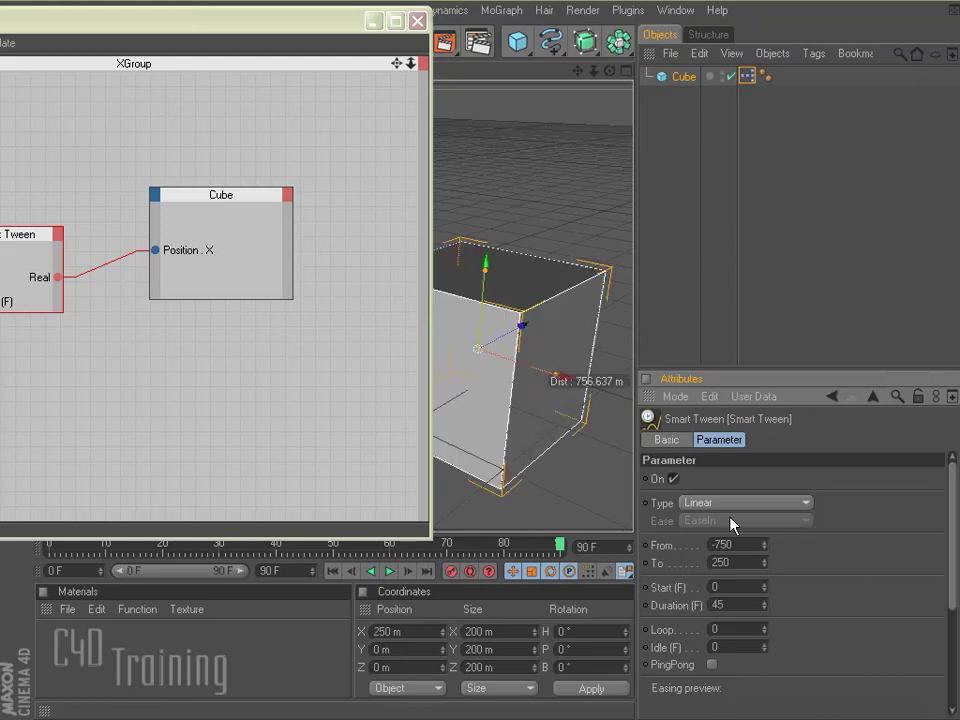
# - Set the Smart Tween type to Elastic, minimize the XPresso Editor and play the cube animation from the start
pyautogui.click(806, 506)
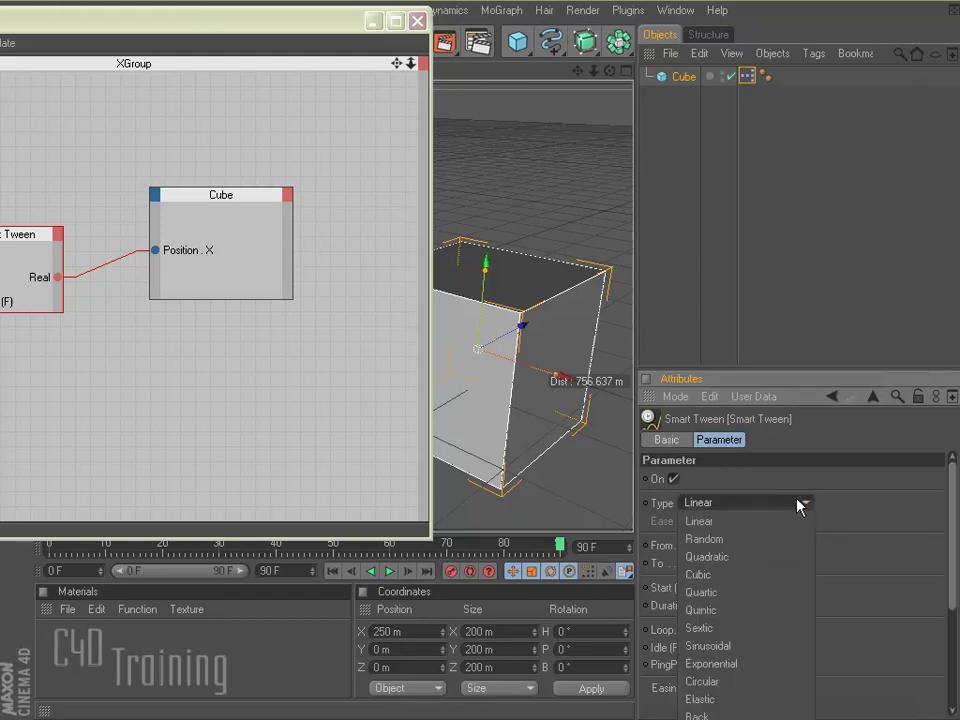
pyautogui.click(743, 702)
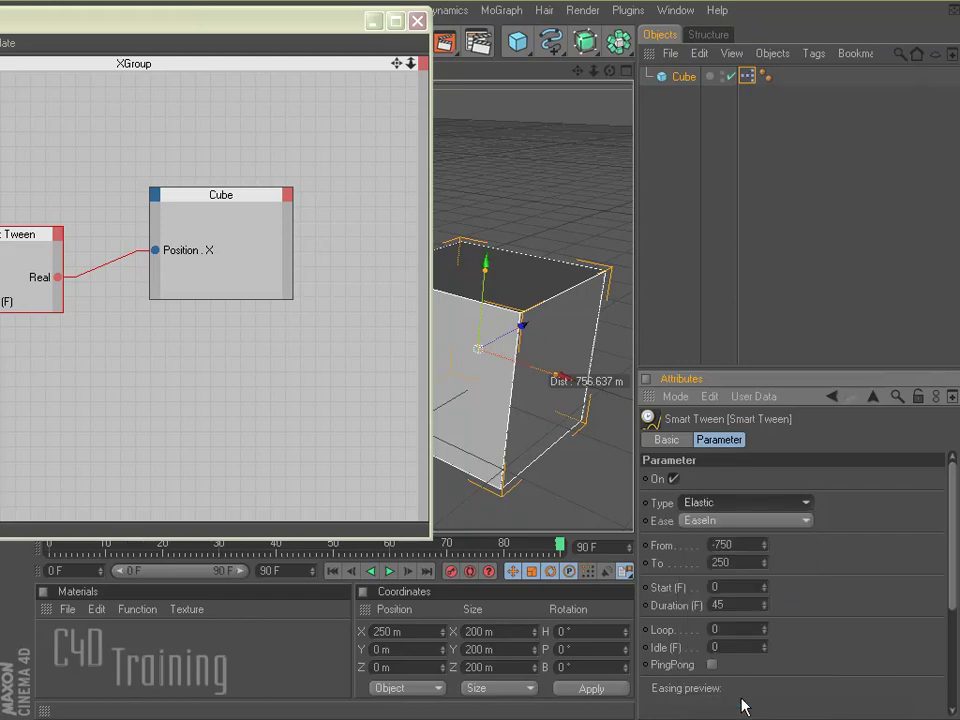
pyautogui.click(375, 22)
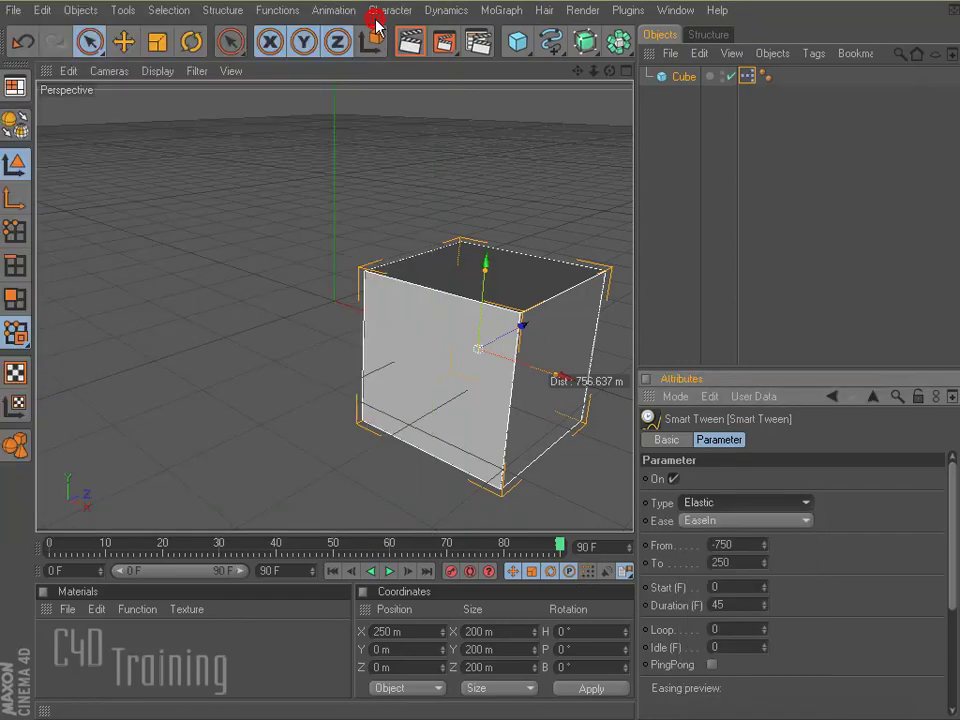
pyautogui.click(333, 571)
pyautogui.click(388, 570)
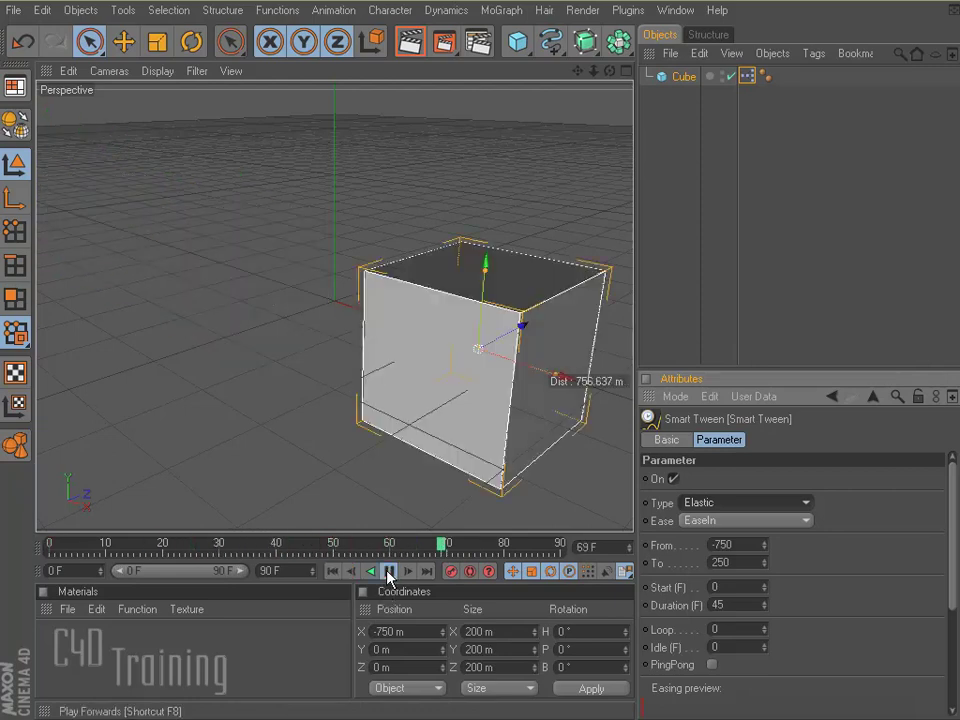
pyautogui.click(388, 570)
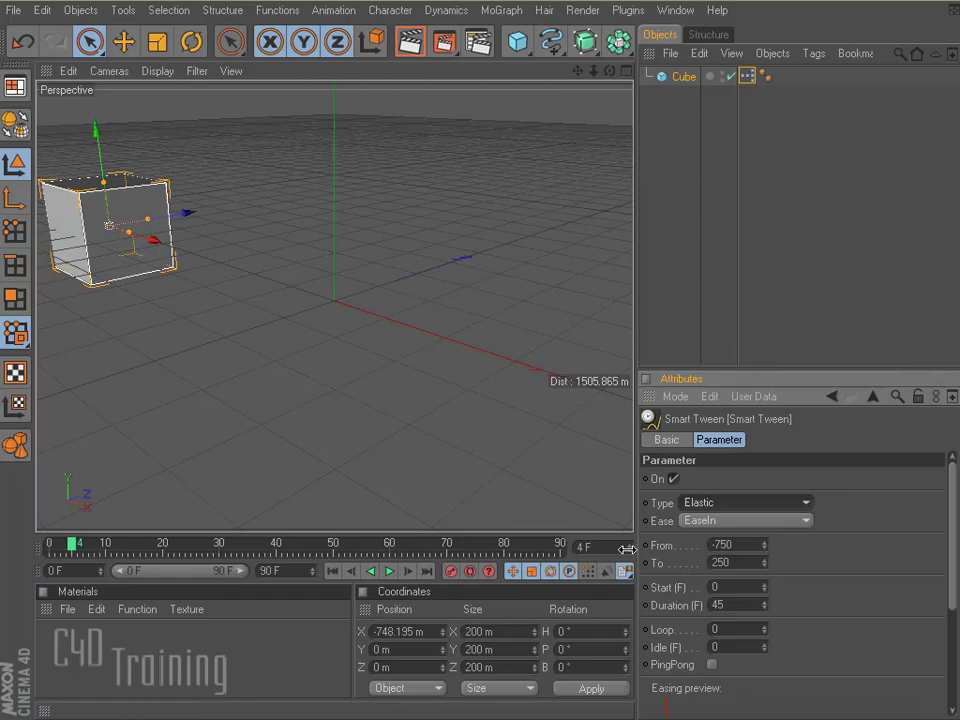
# - Change the Smart Tween ease to EaseOut and replay the cube animation from the first frame
pyautogui.click(805, 520)
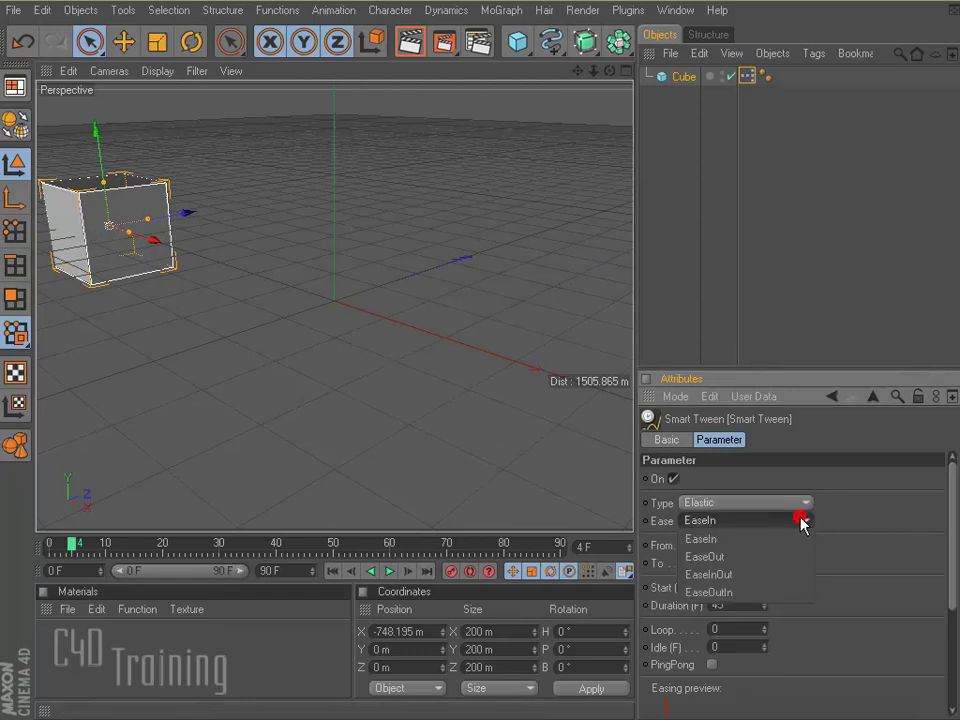
pyautogui.click(728, 562)
pyautogui.click(329, 571)
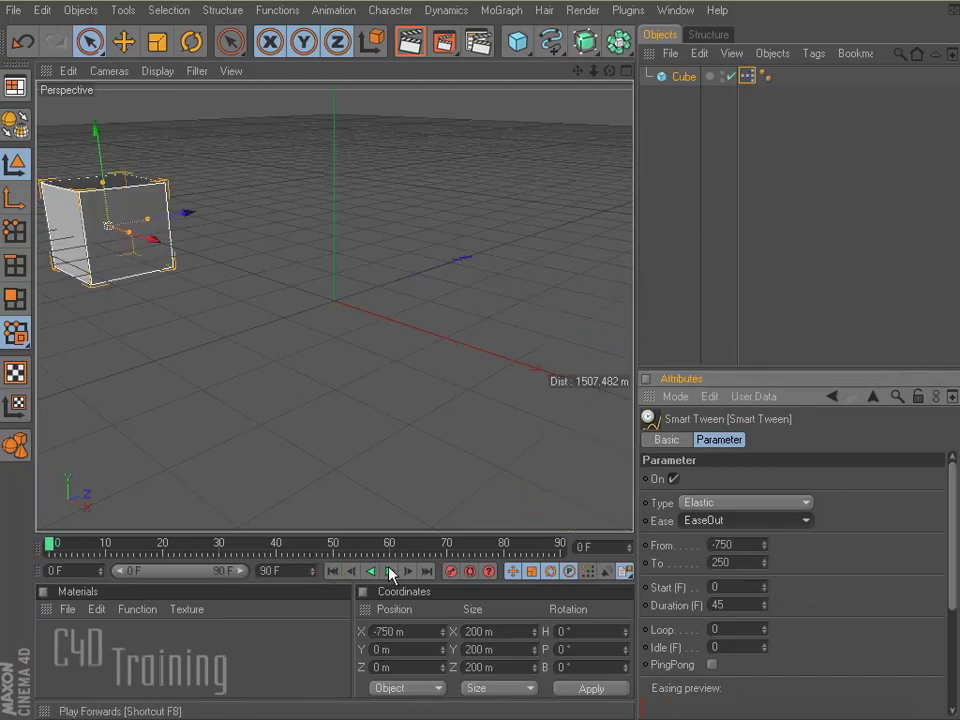
pyautogui.click(389, 571)
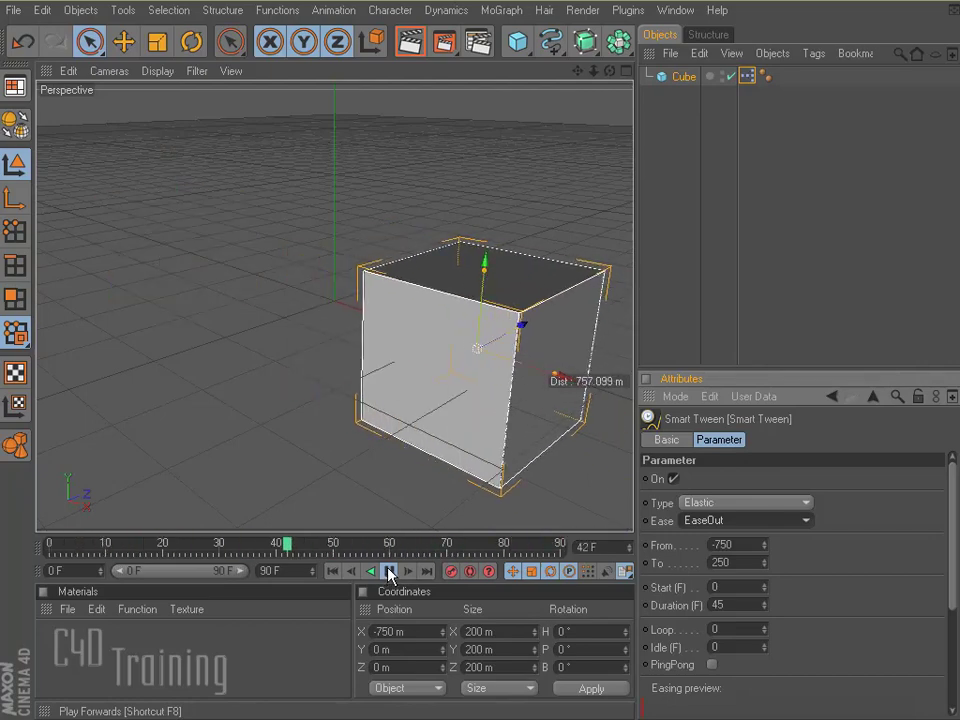
pyautogui.click(390, 572)
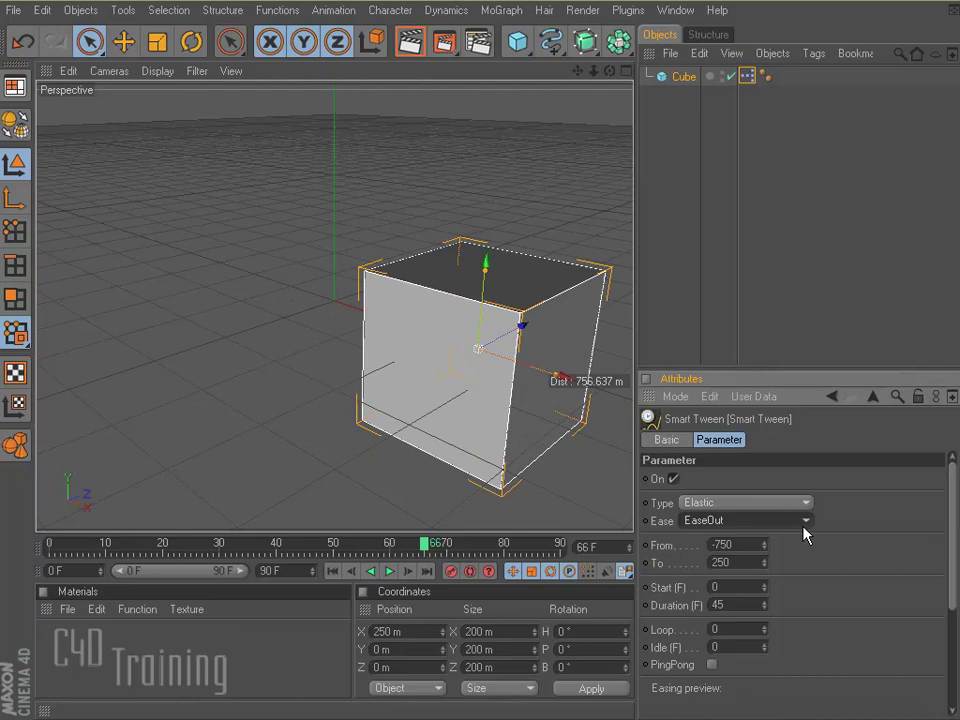
# - Set the Smart Tween type to Back and replay the cube animation from the first frame, stopping near the end
pyautogui.click(790, 505)
pyautogui.click(765, 712)
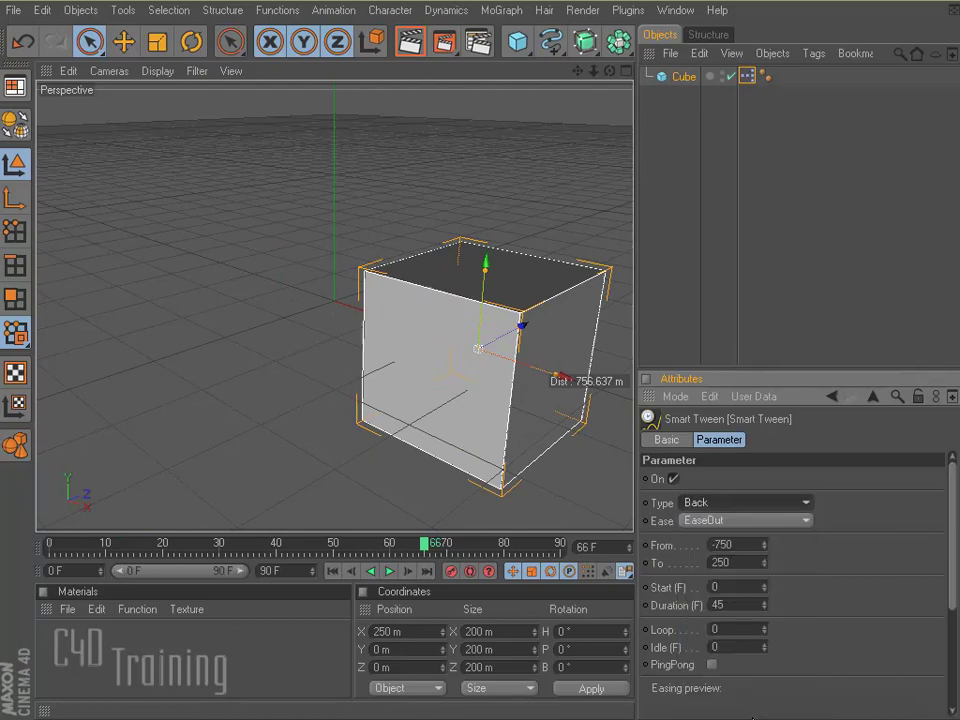
pyautogui.click(332, 571)
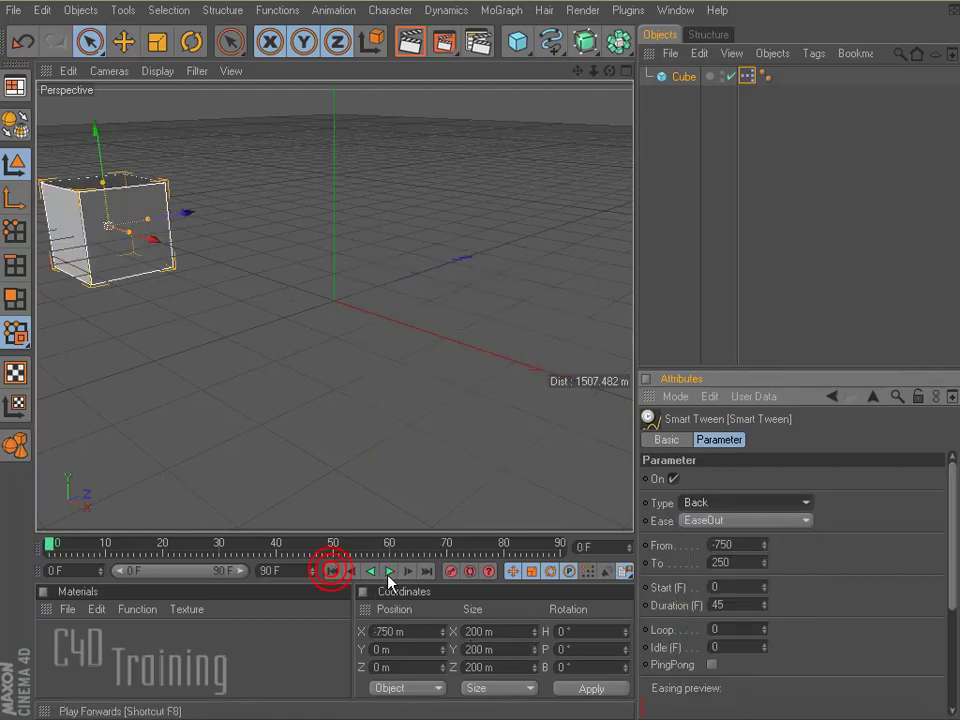
pyautogui.click(390, 572)
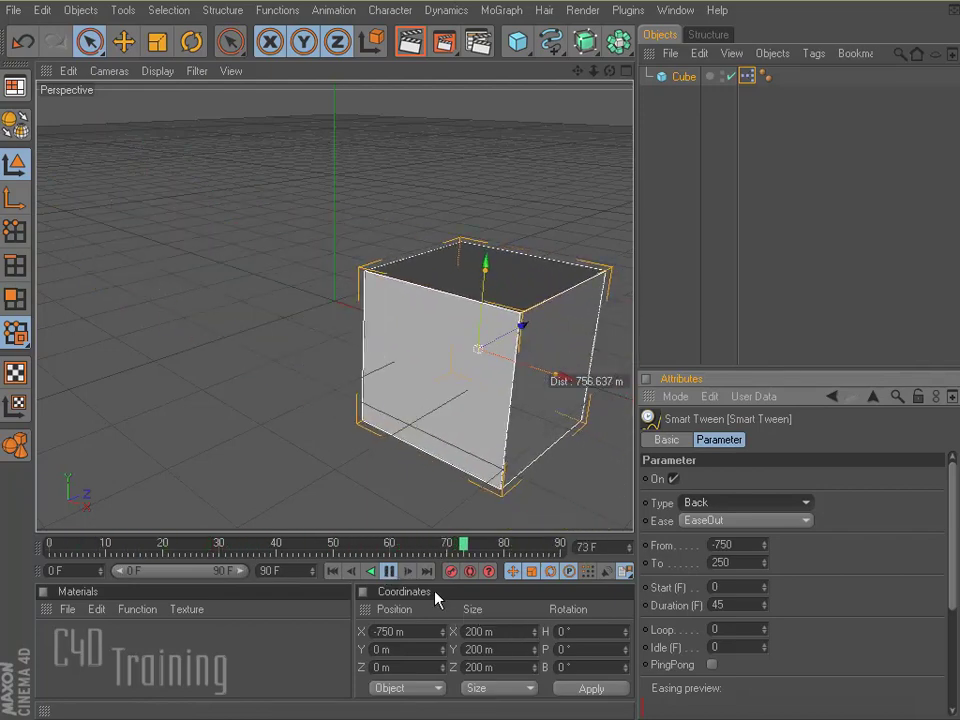
pyautogui.click(392, 572)
# - Switch the Smart Tween type to Random, play the cube animation from the start and stop playback
pyautogui.click(806, 503)
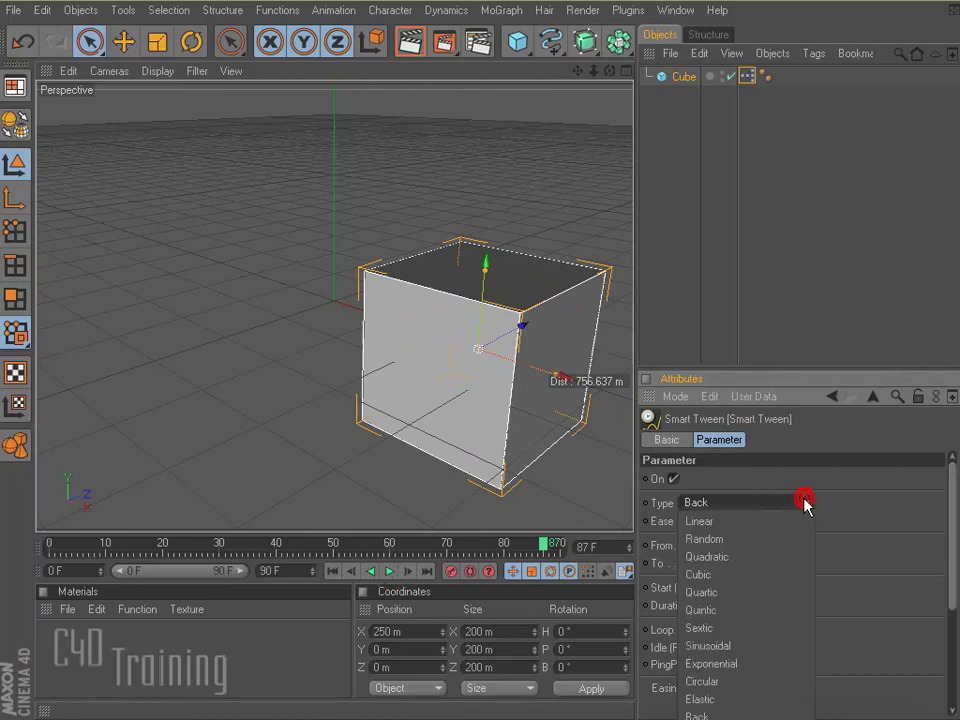
pyautogui.click(754, 540)
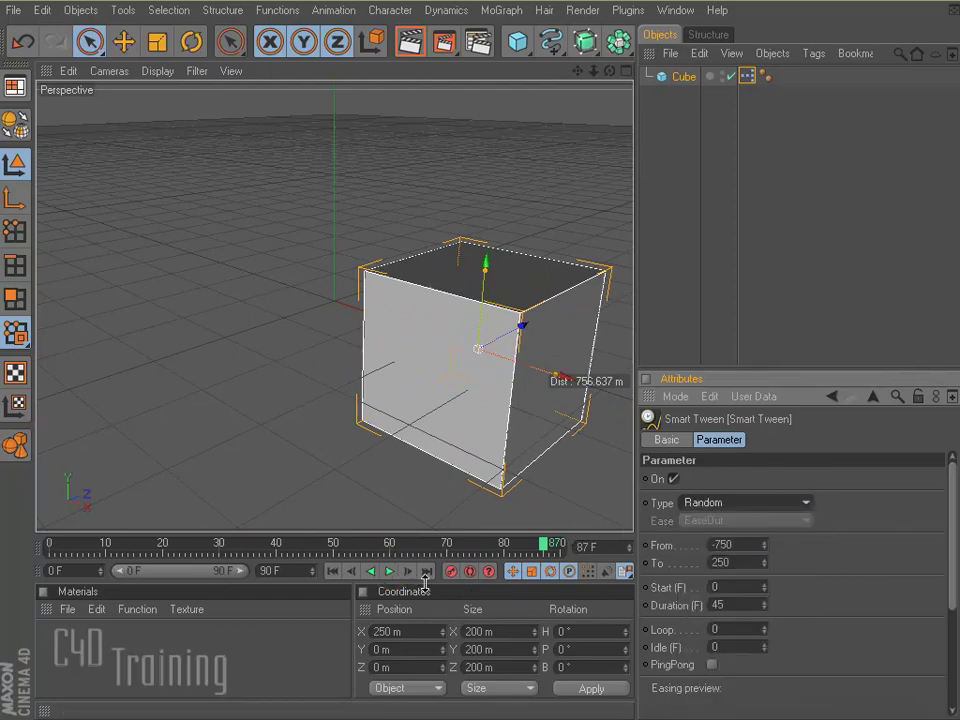
pyautogui.click(335, 573)
pyautogui.click(389, 572)
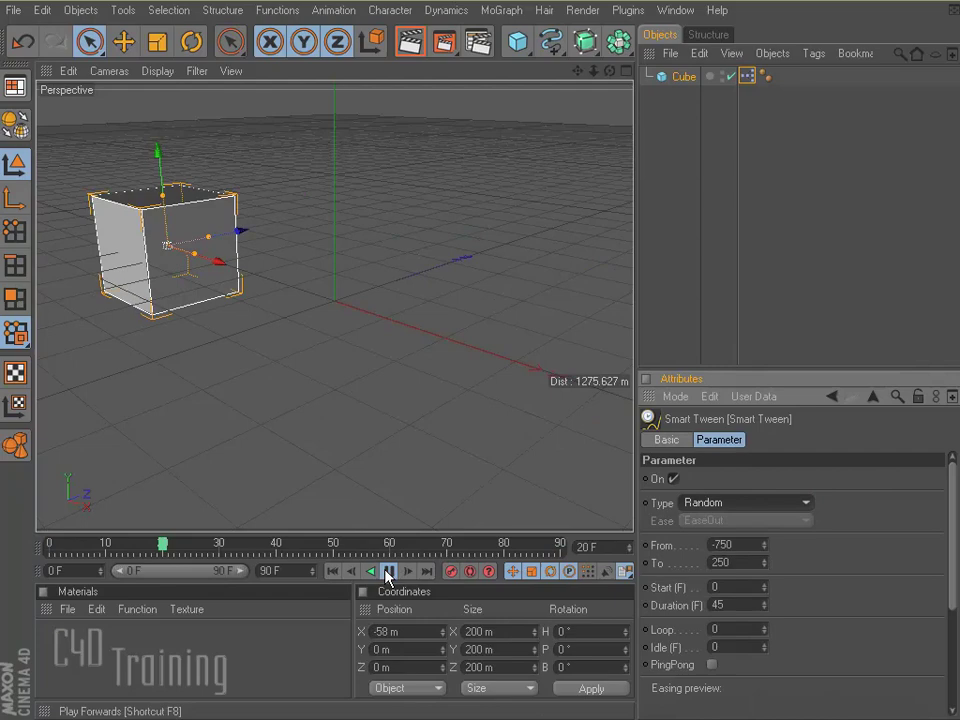
pyautogui.click(389, 572)
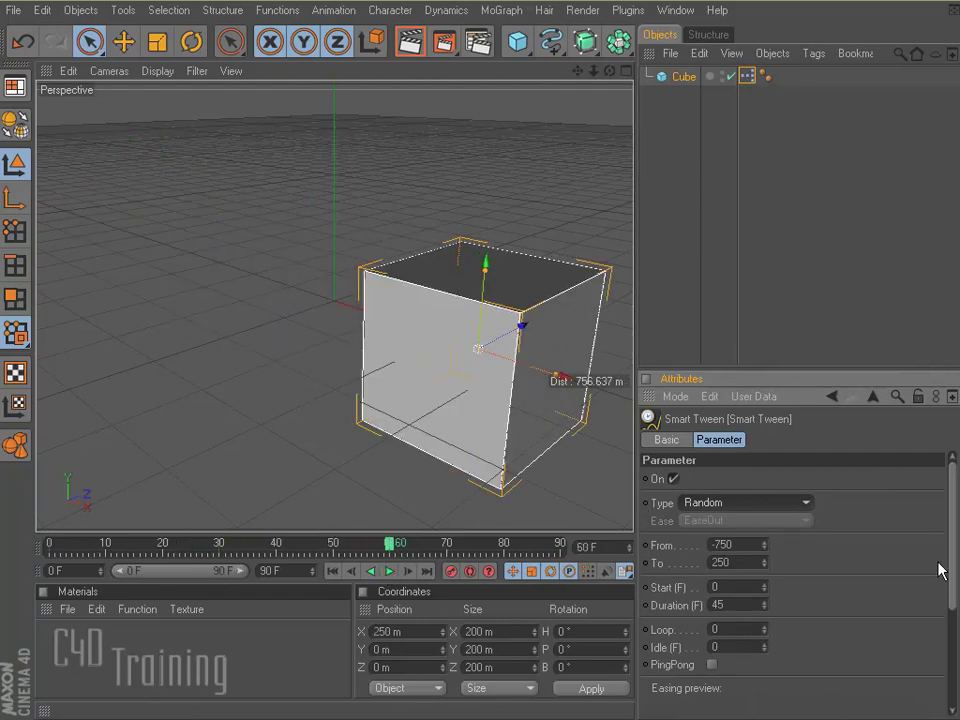
# - Change the Smart Tween type to Exponential and preview the cube's motion from the first frame, stopping near the end
pyautogui.click(806, 503)
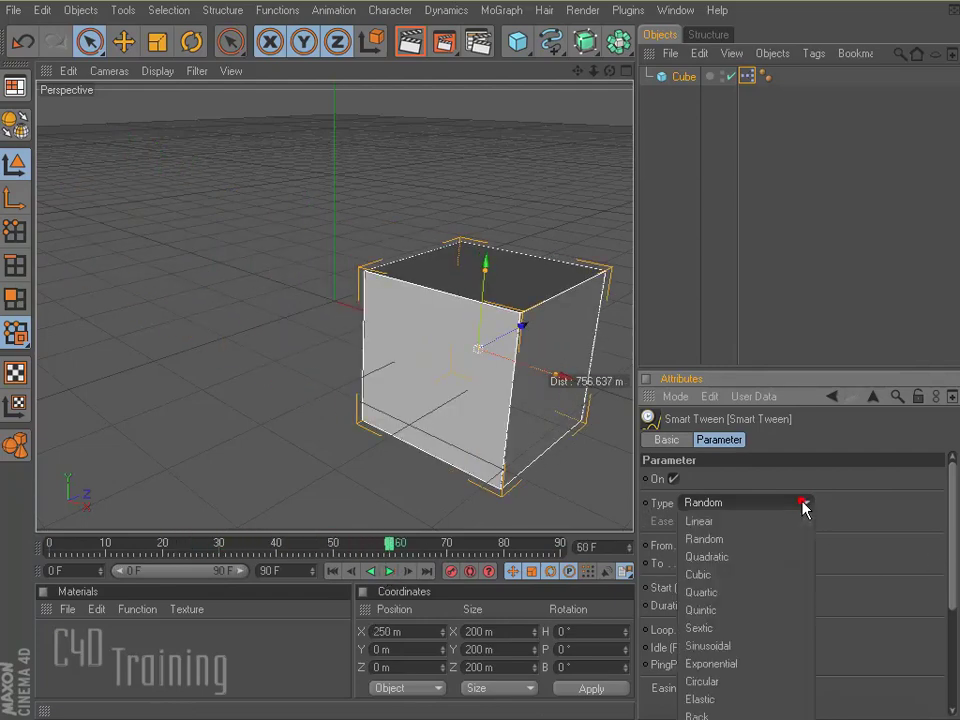
pyautogui.click(741, 666)
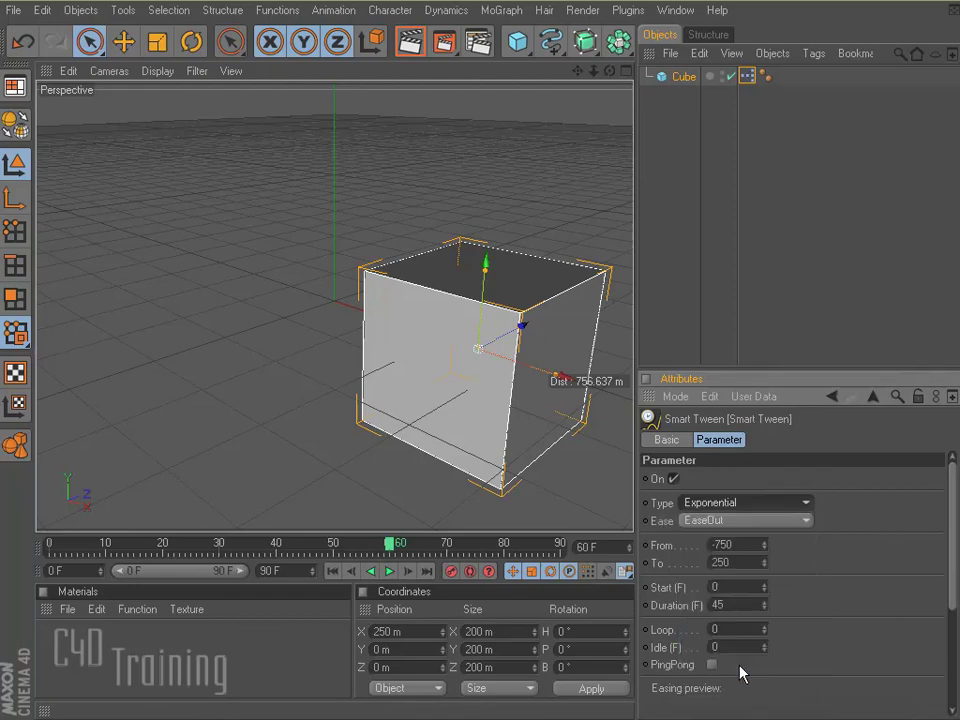
pyautogui.click(333, 571)
pyautogui.click(388, 576)
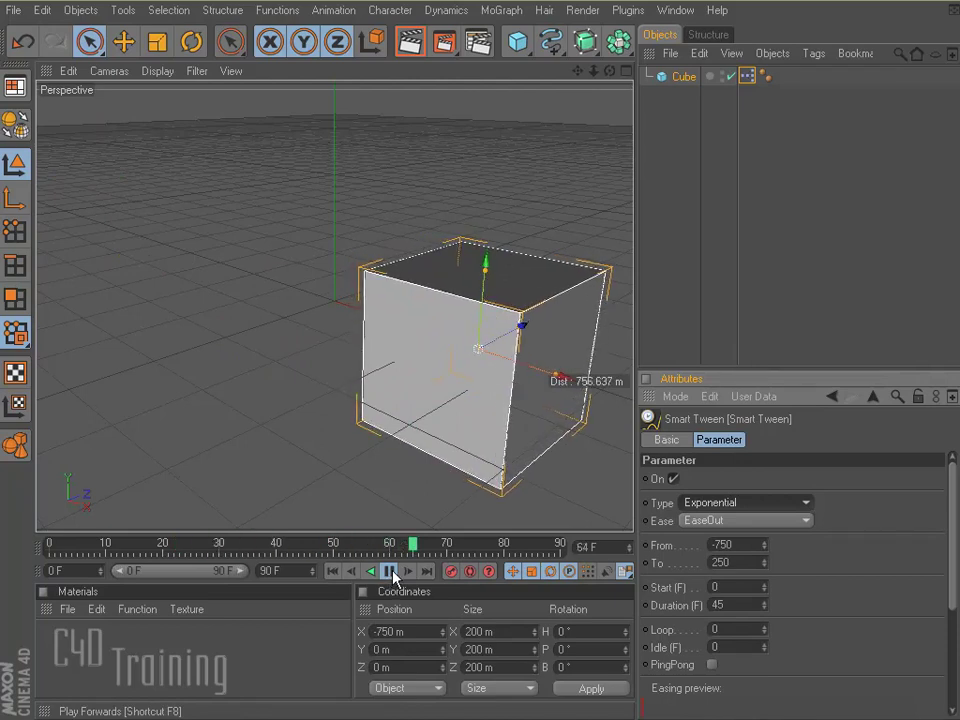
pyautogui.click(388, 572)
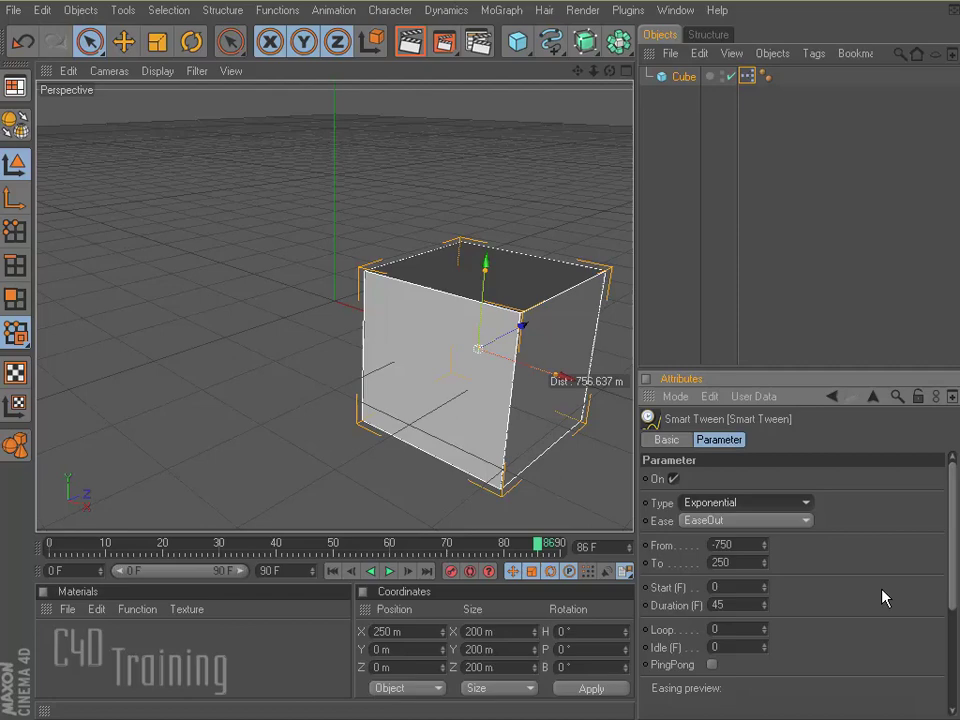
# - Enable PingPong on the Smart Tween node and play the cube's back-and-forth animation from the first frame
pyautogui.click(712, 664)
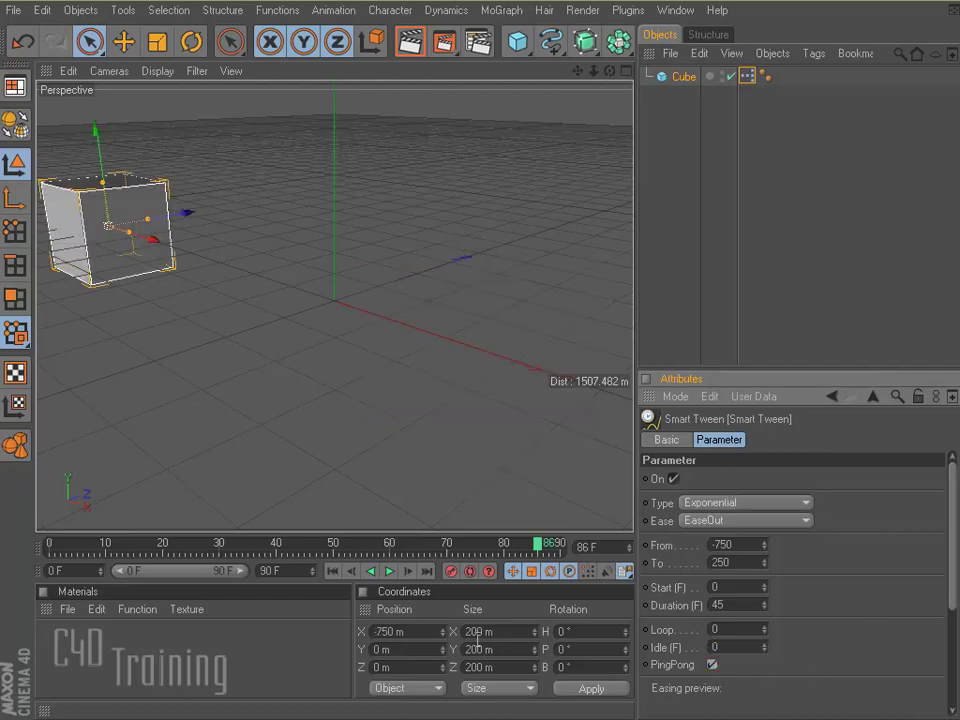
pyautogui.click(332, 571)
pyautogui.click(389, 571)
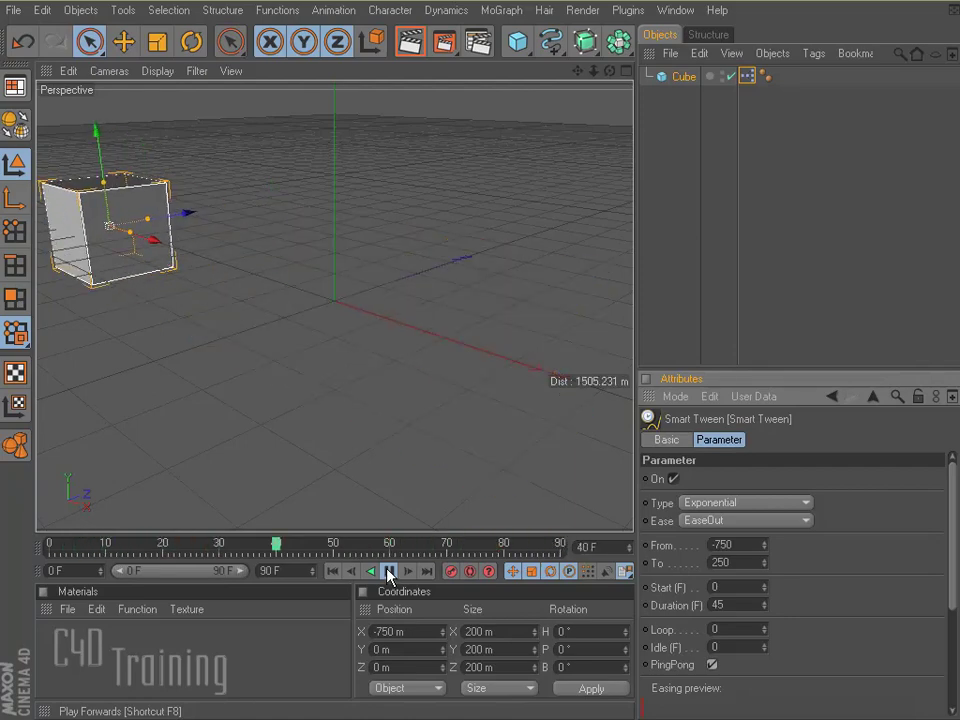
pyautogui.click(389, 571)
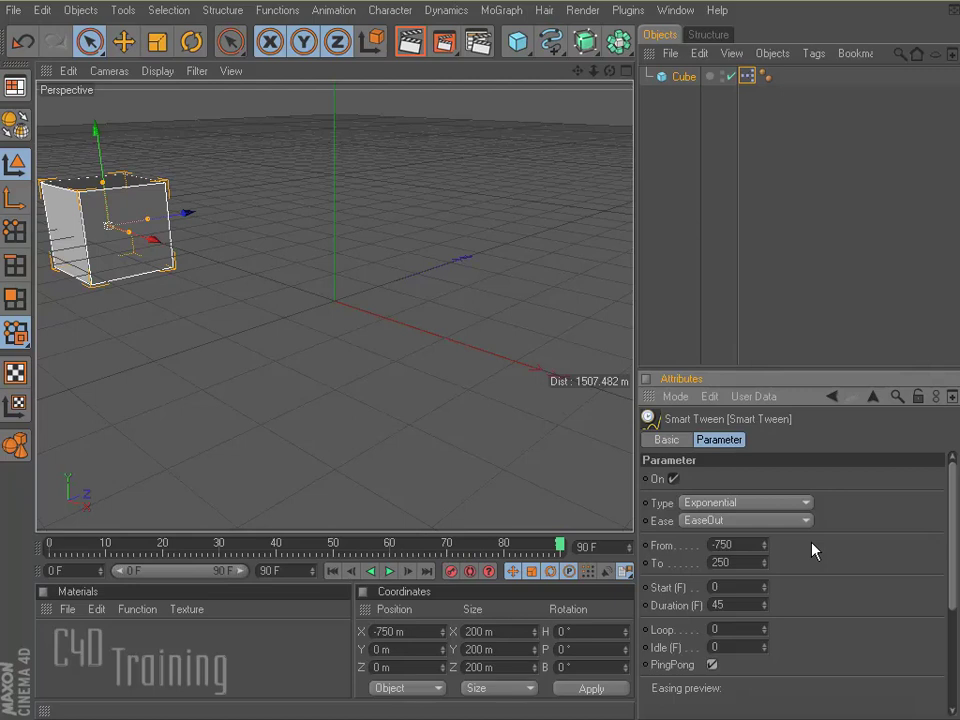
pyautogui.click(805, 503)
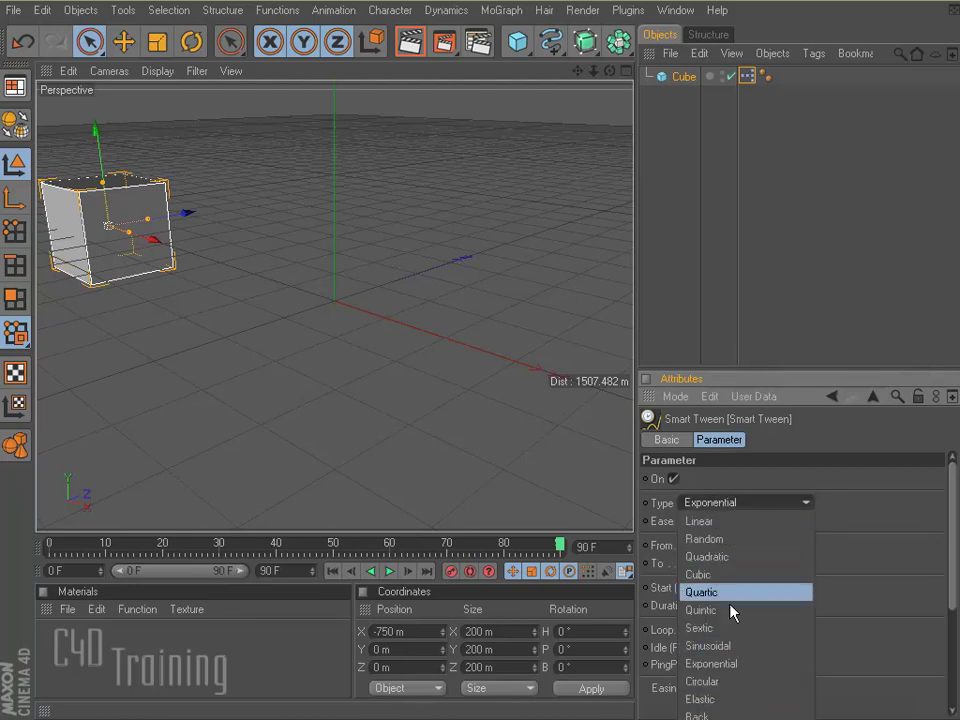
pyautogui.click(895, 508)
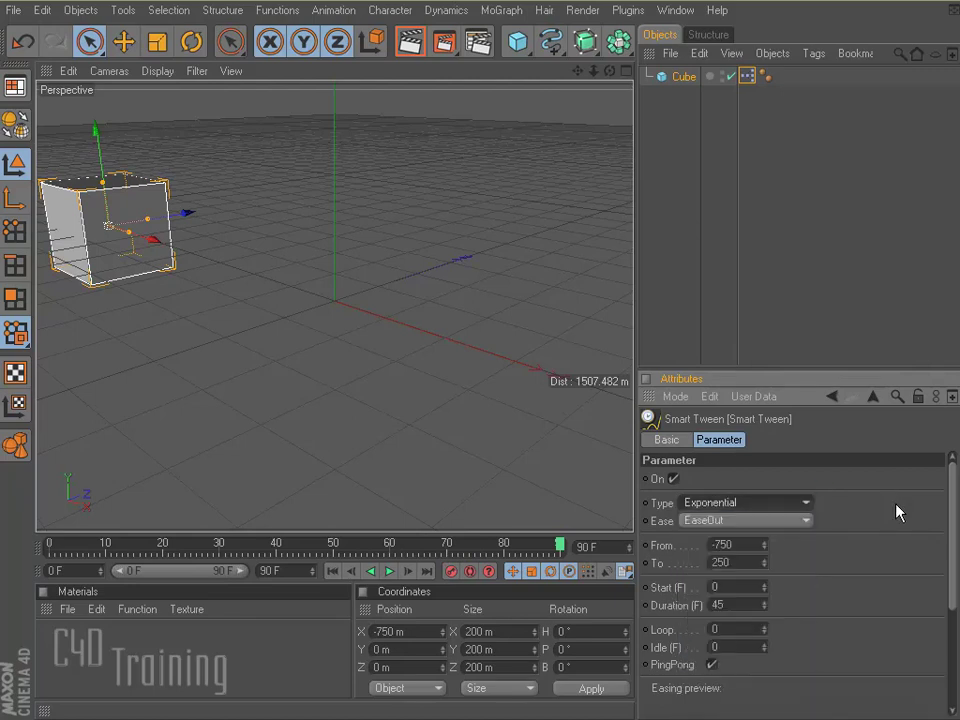